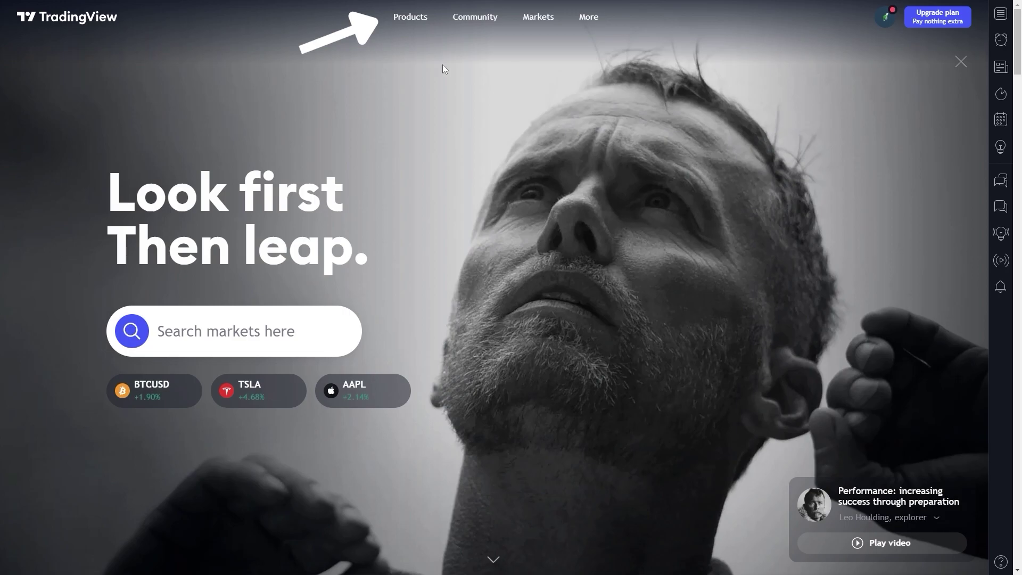
# Open a full chart of the FXCM EURUSD forex symbol with a 1-hour timeframe.
pyautogui.moveTo(407, 18)
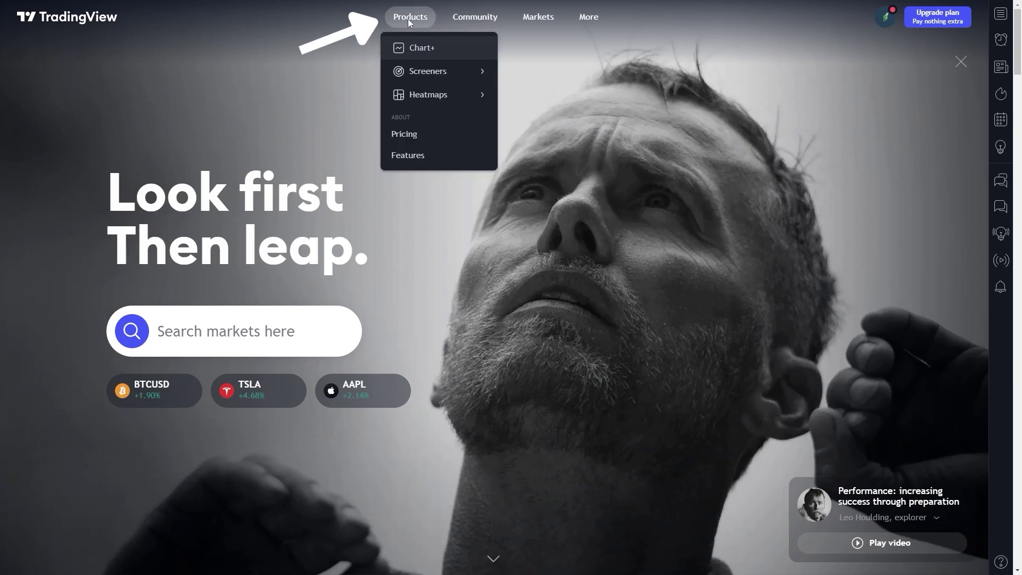
pyautogui.click(420, 48)
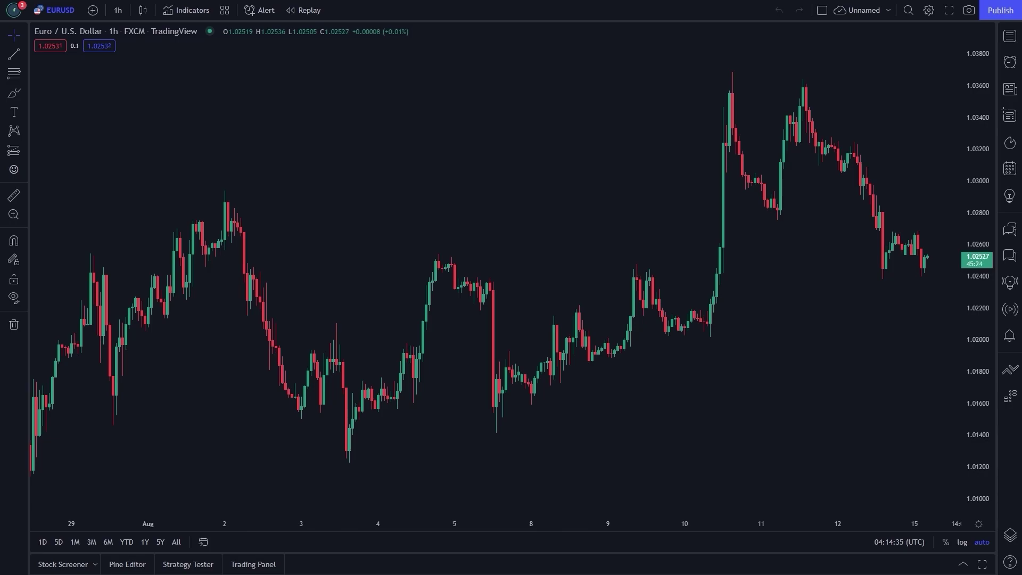
pyautogui.click(63, 14)
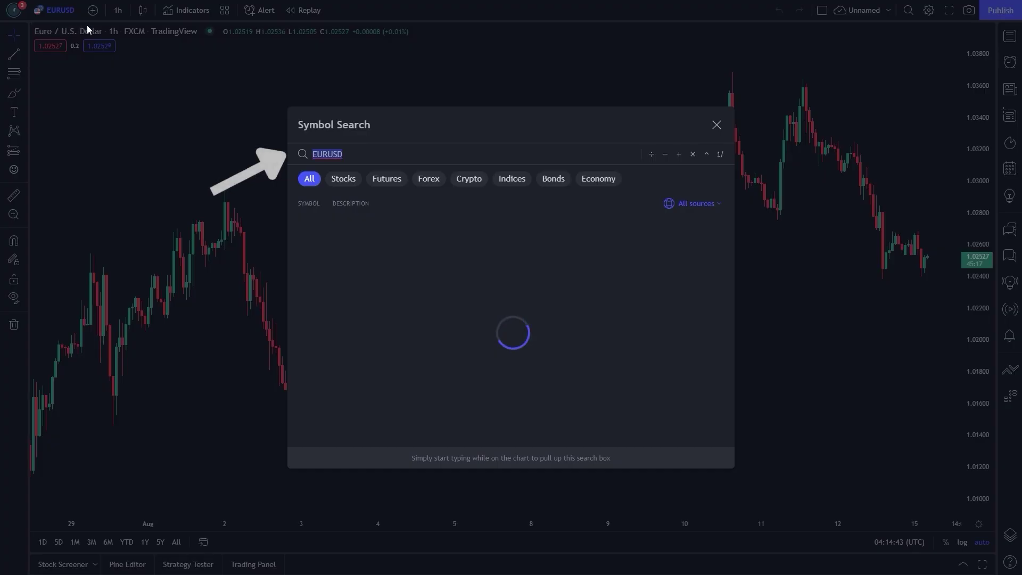
pyautogui.write('EURUSD')
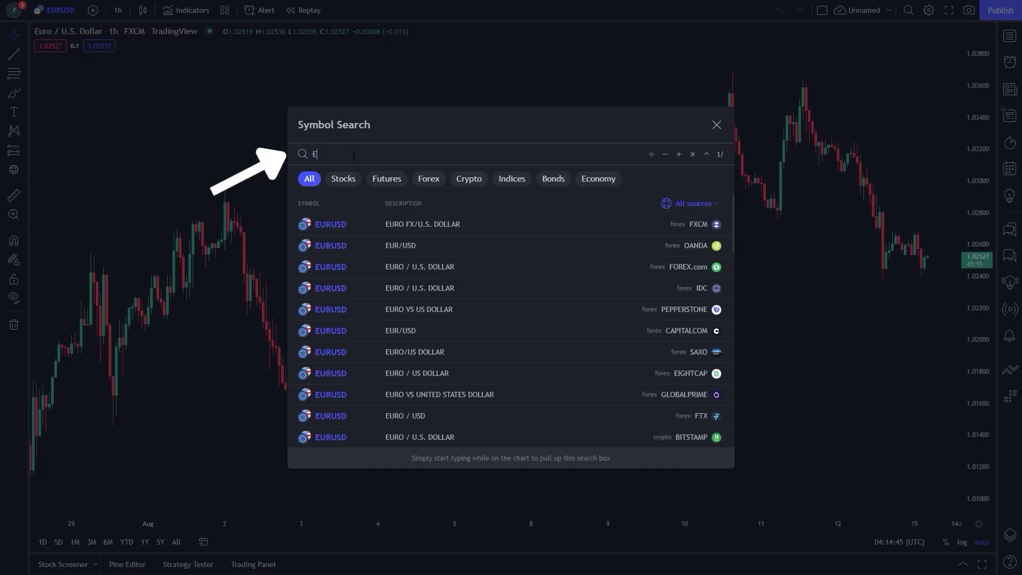
pyautogui.click(338, 224)
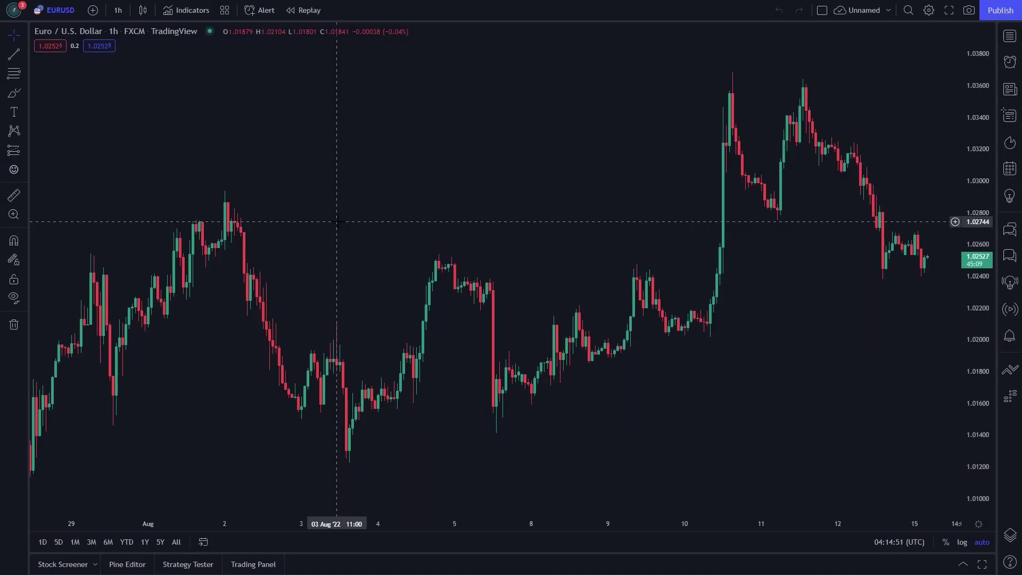
pyautogui.click(124, 11)
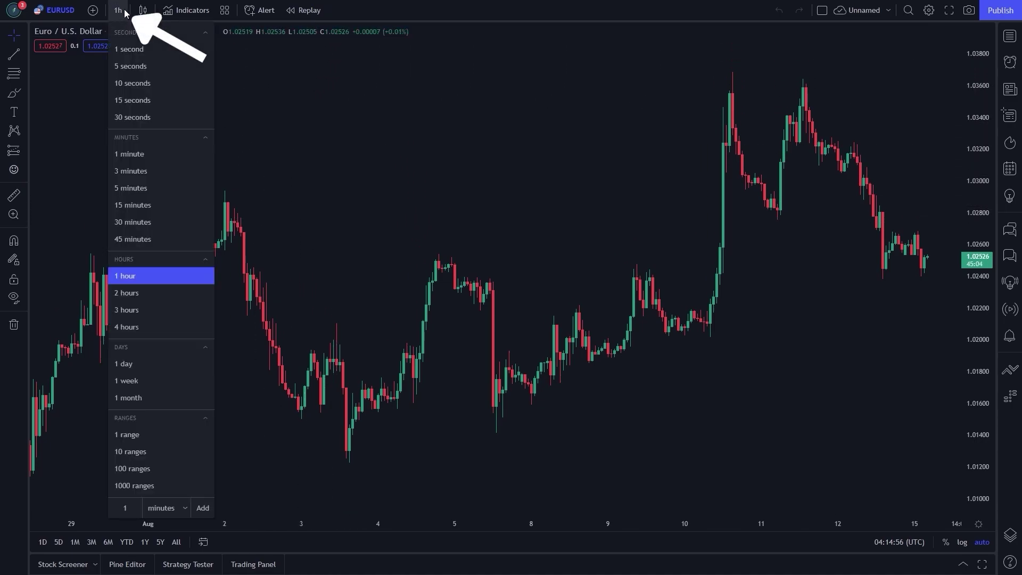
pyautogui.click(142, 275)
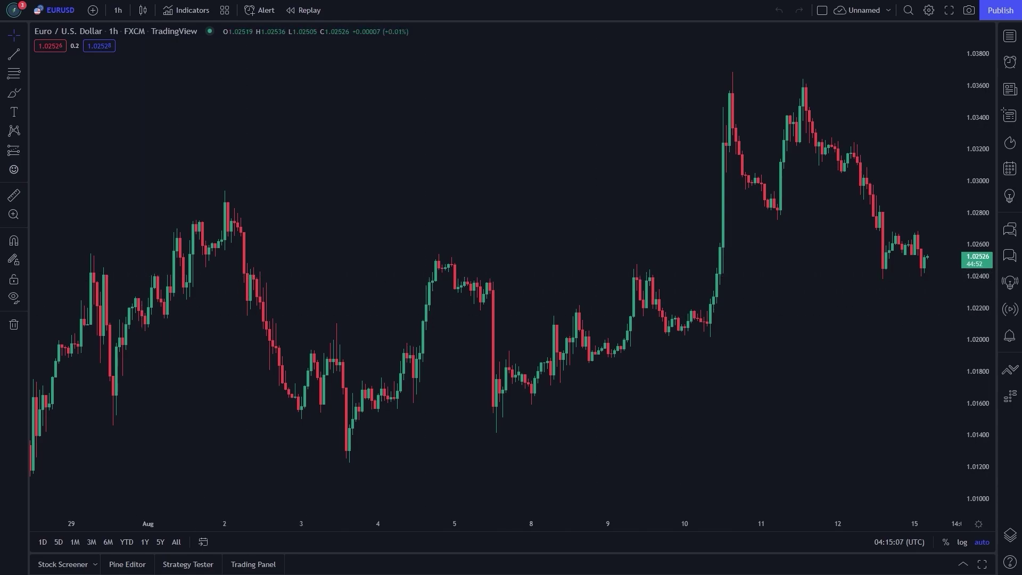
# Search the indicators for "adx and di" and add the most-used ADX and DI community script to the chart.
pyautogui.click(186, 10)
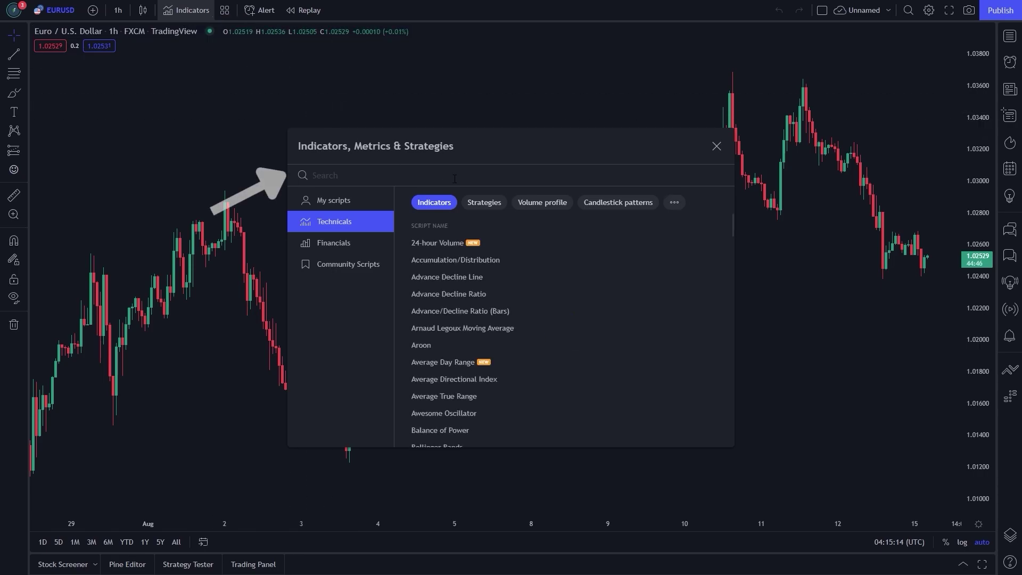
pyautogui.write('adx')
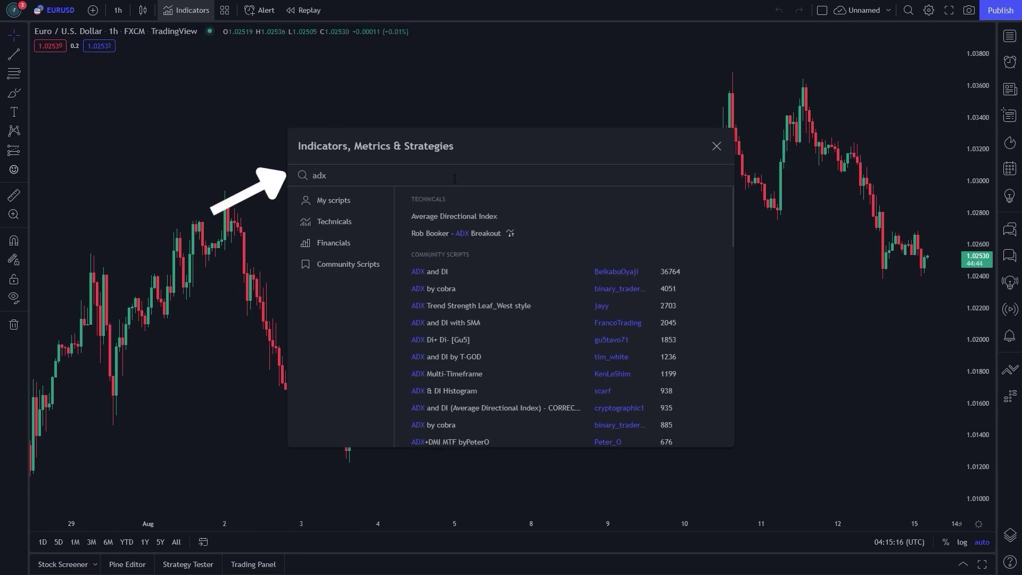
pyautogui.write(' and di')
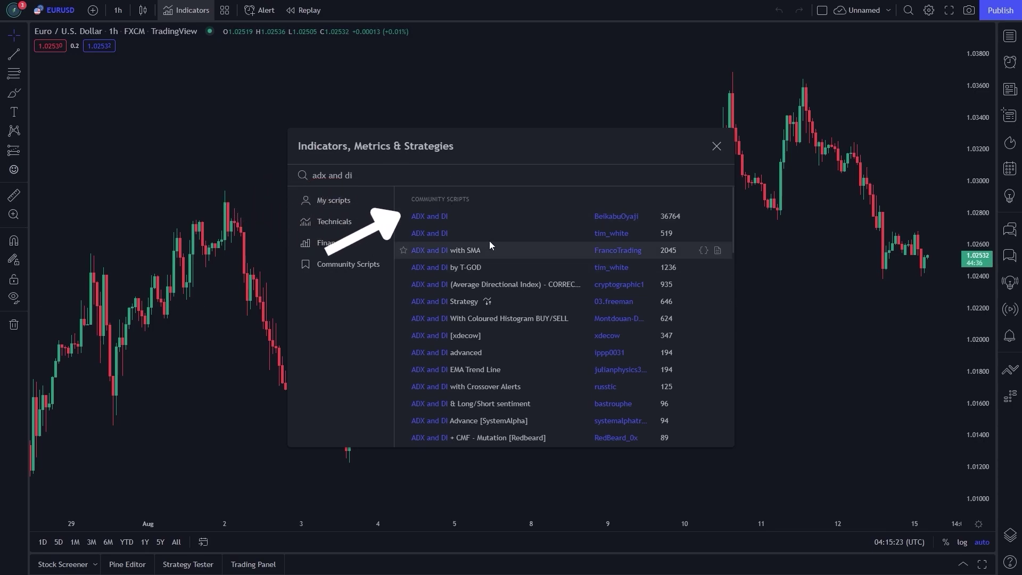
pyautogui.click(474, 219)
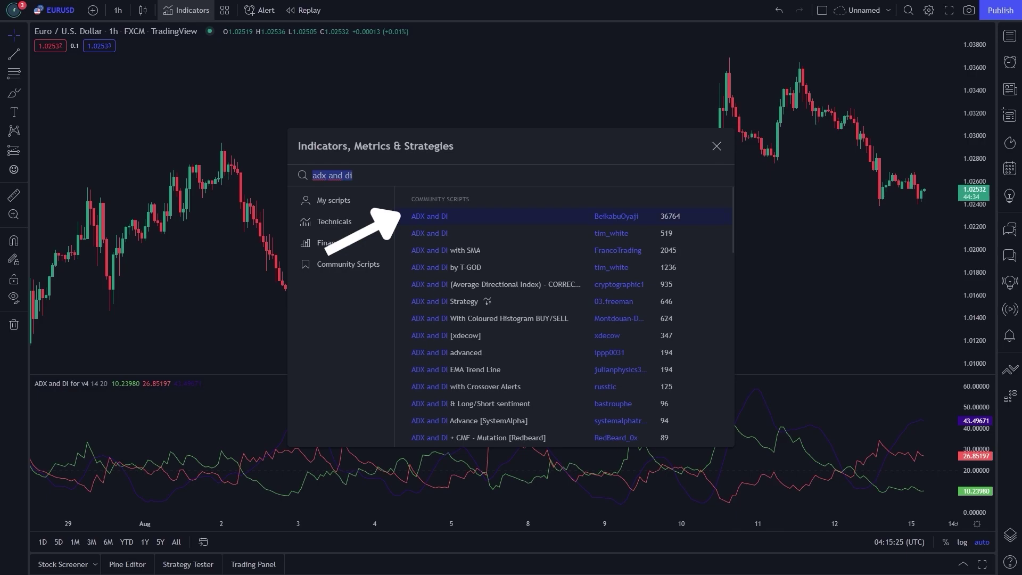
pyautogui.press('Escape')
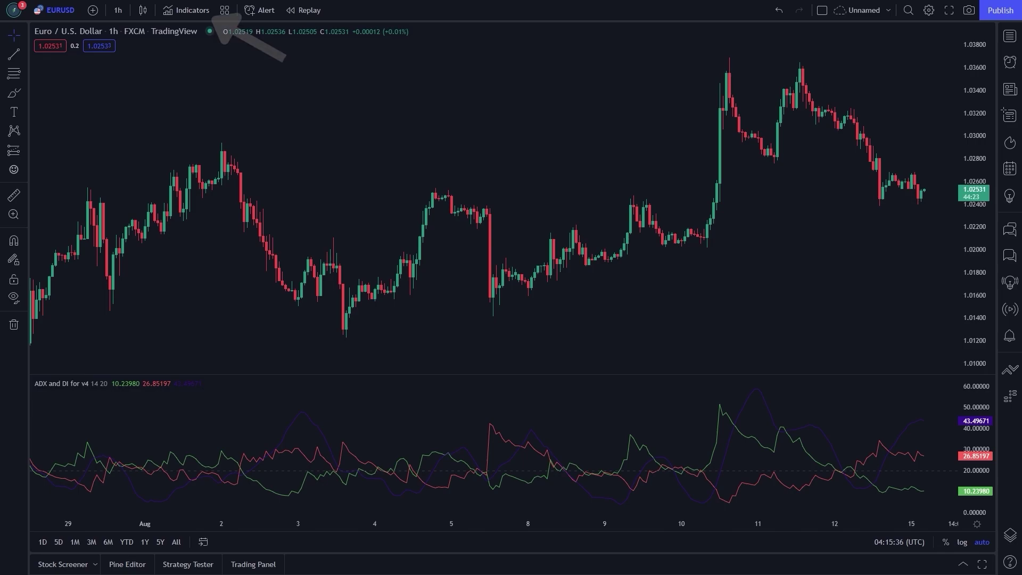
# Search for "moving average exponential" and add the built-in Moving Average Exponential indicator to the chart.
pyautogui.click(186, 10)
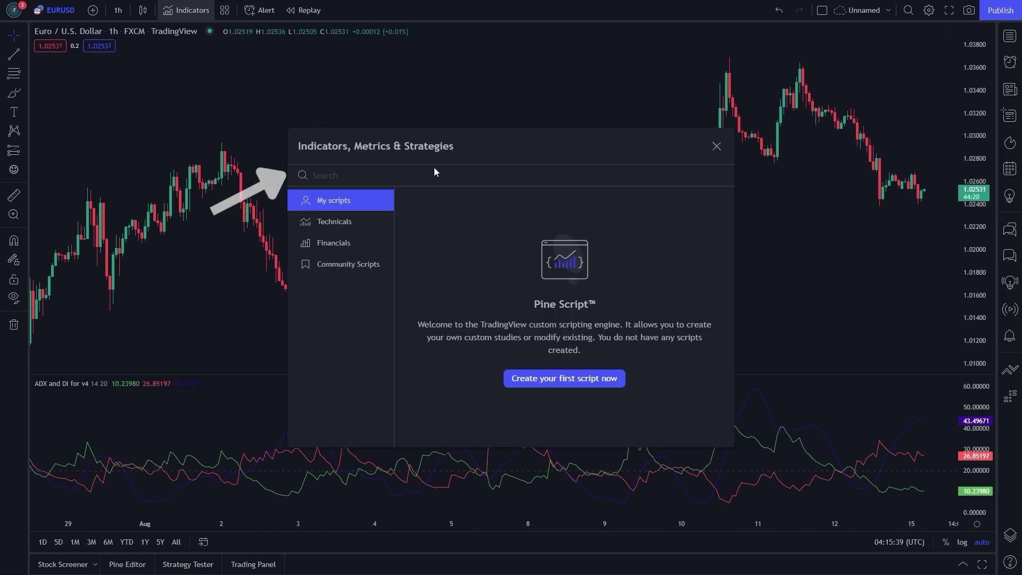
pyautogui.write('moving avera')
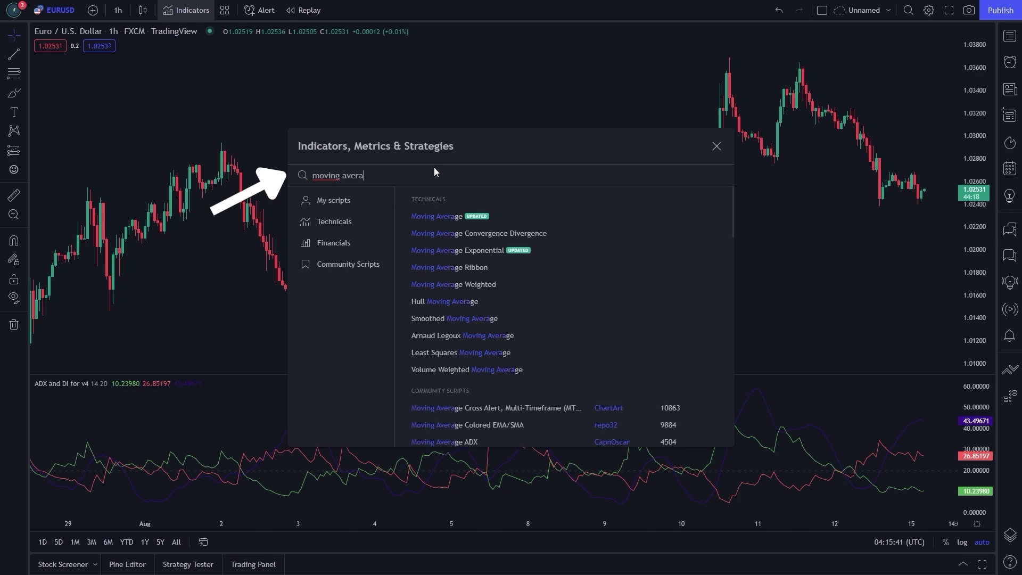
pyautogui.write('ge exponential')
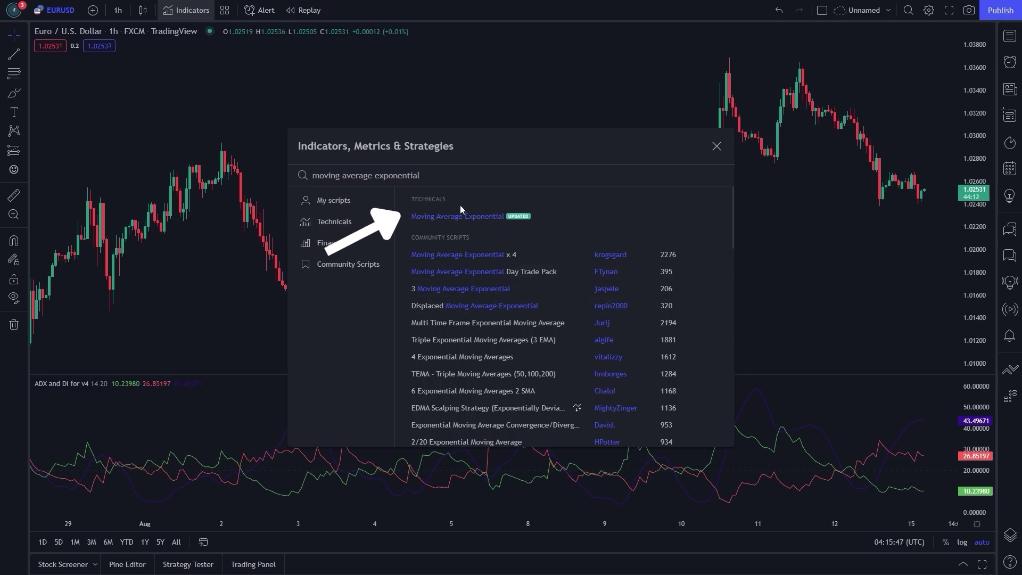
pyautogui.click(468, 216)
pyautogui.press('Escape')
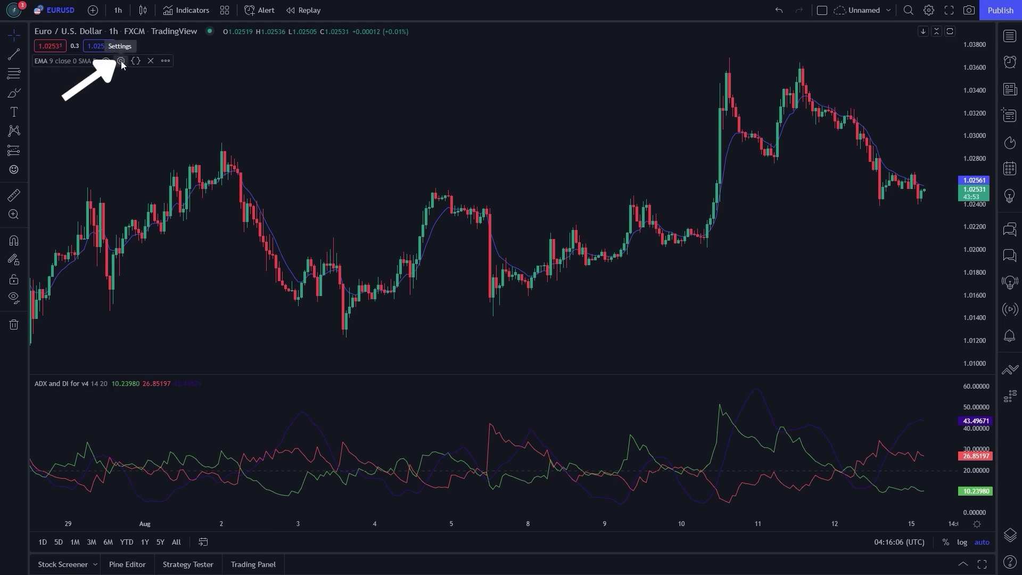
# Set the length of the EMA indicator to 200.
pyautogui.click(121, 62)
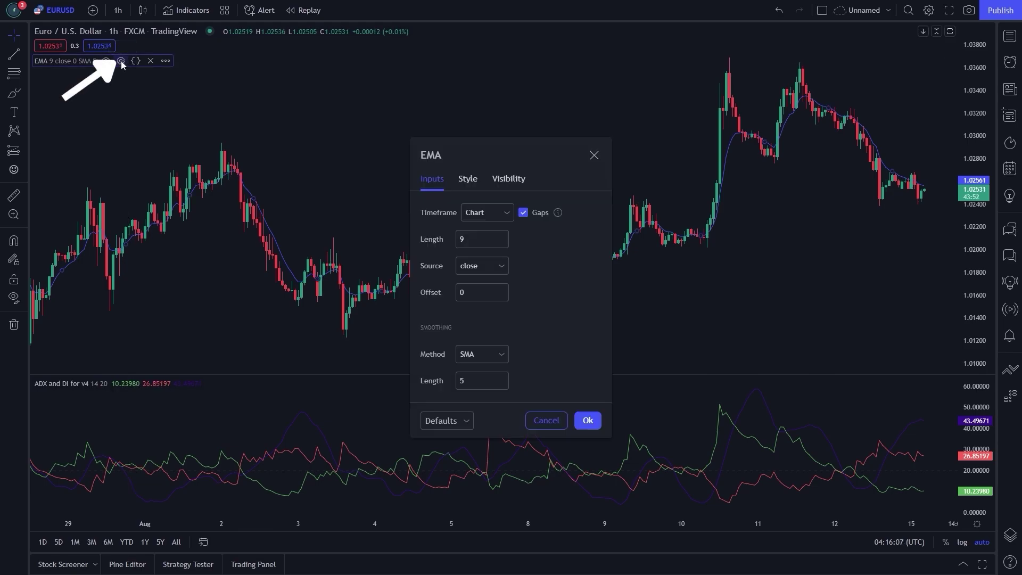
pyautogui.doubleClick(473, 239)
pyautogui.write('200')
pyautogui.click(566, 324)
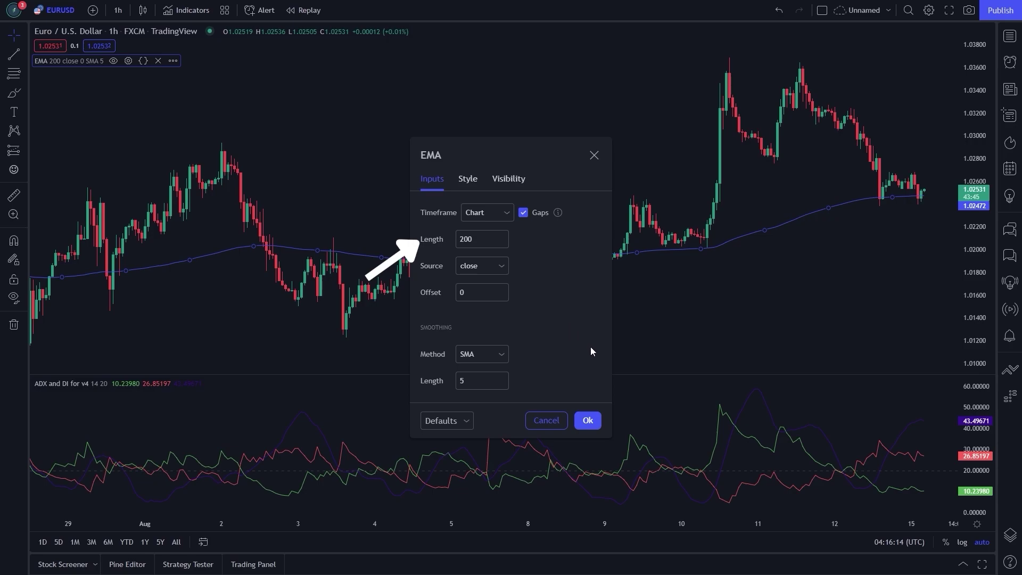
pyautogui.click(587, 419)
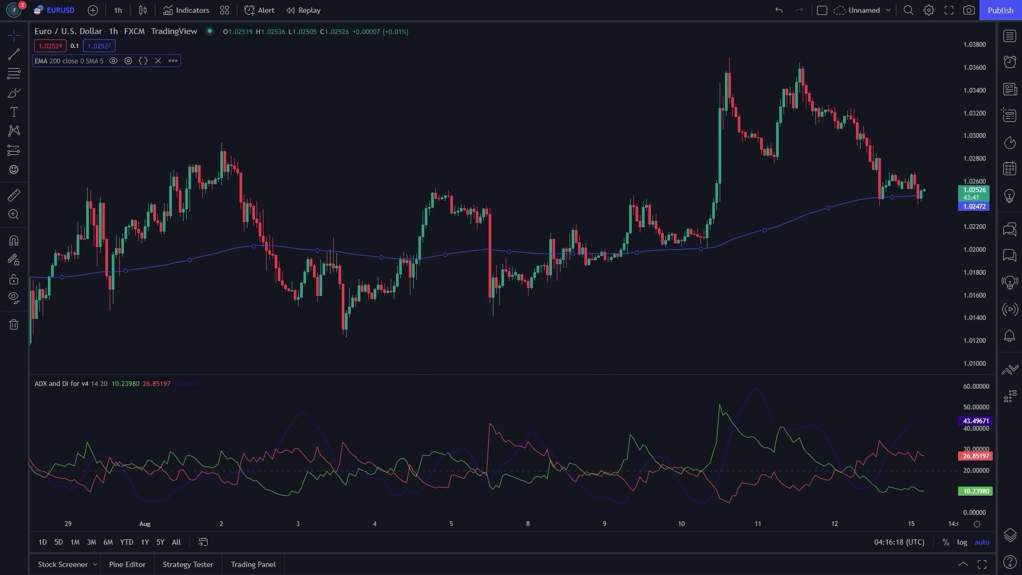
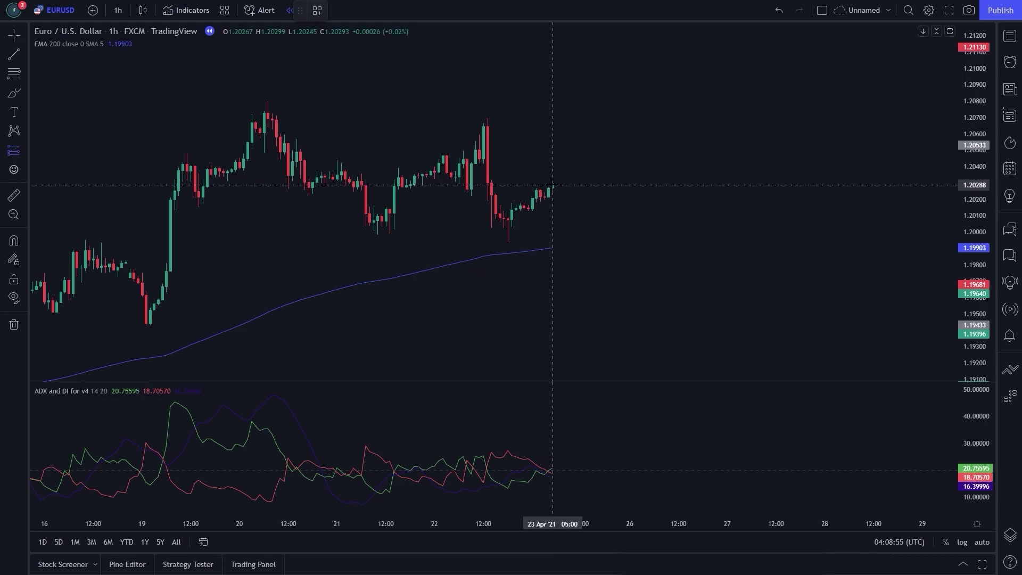
# Place a long position at about 1.20294 on the 23 Apr '21 05:00 candle, with stop loss at 1.19940 and take profit at 1.20824.
pyautogui.click(552, 185)
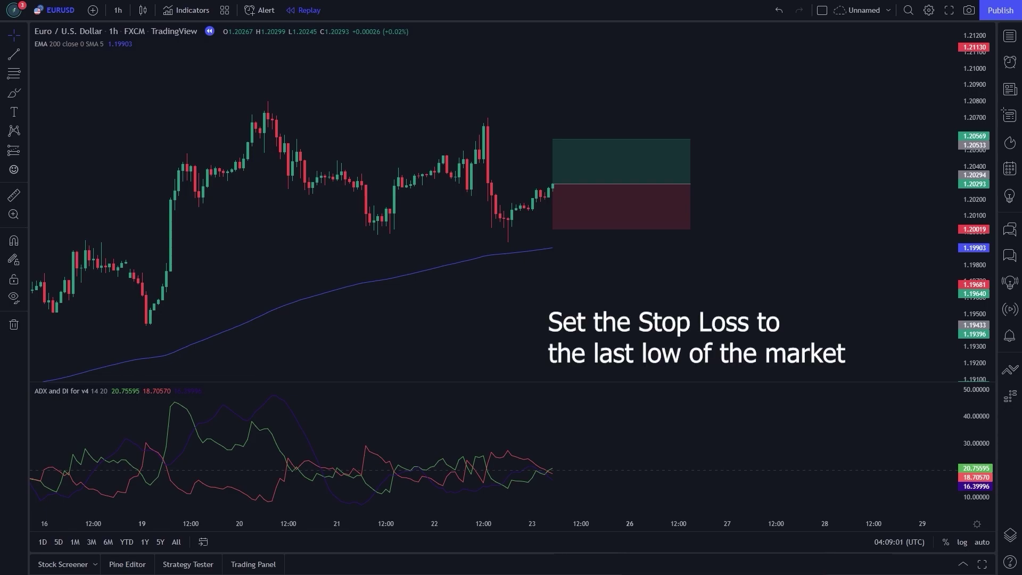
pyautogui.moveTo(554, 229); pyautogui.dragTo(558, 243)
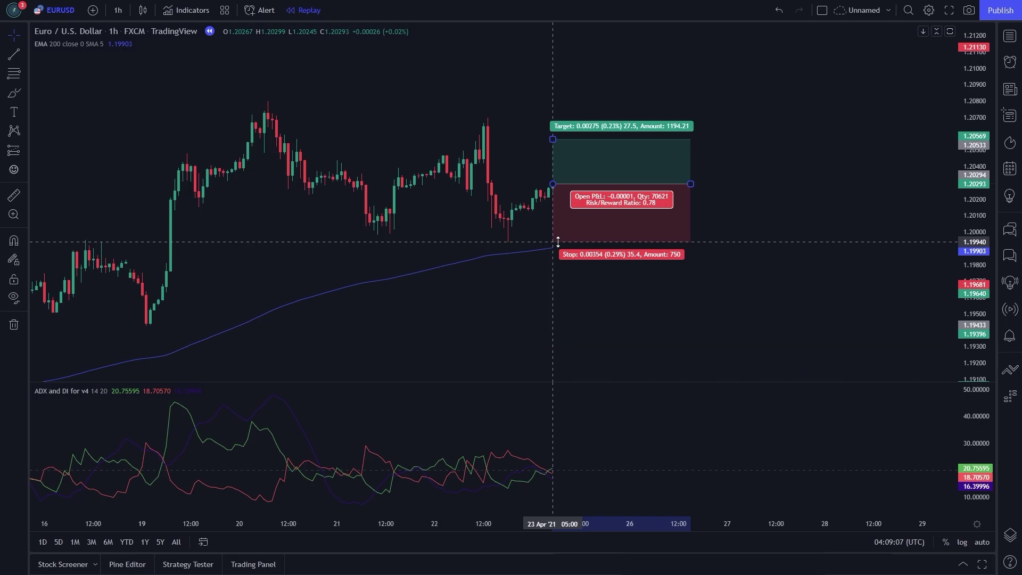
pyautogui.click(809, 330)
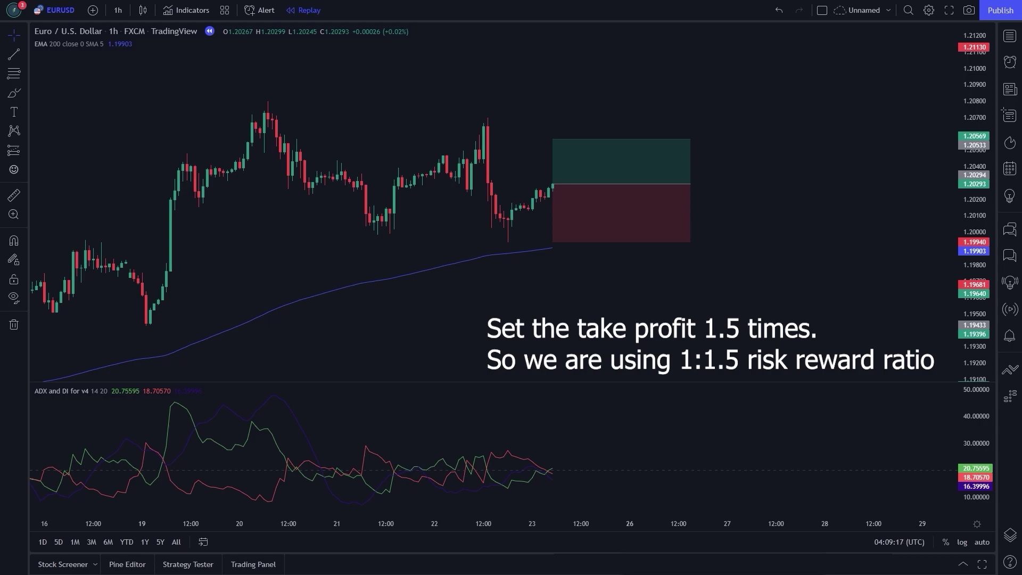
pyautogui.moveTo(556, 139); pyautogui.dragTo(557, 97)
pyautogui.click(731, 265)
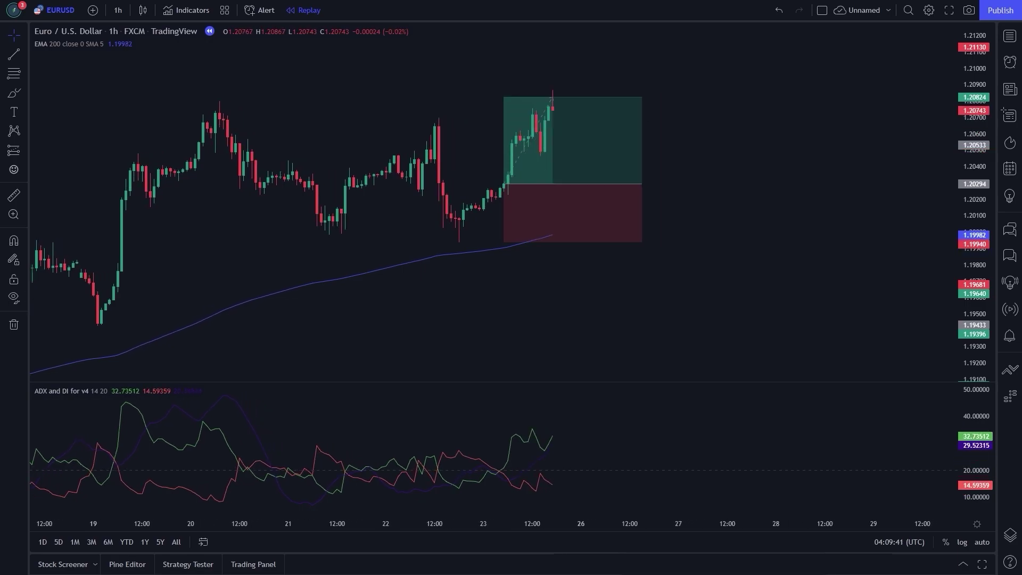
# Shorten the long position's box so that it ends at the latest replayed candle, where price reached the target.
pyautogui.moveTo(642, 183); pyautogui.dragTo(553, 185)
pyautogui.click(858, 337)
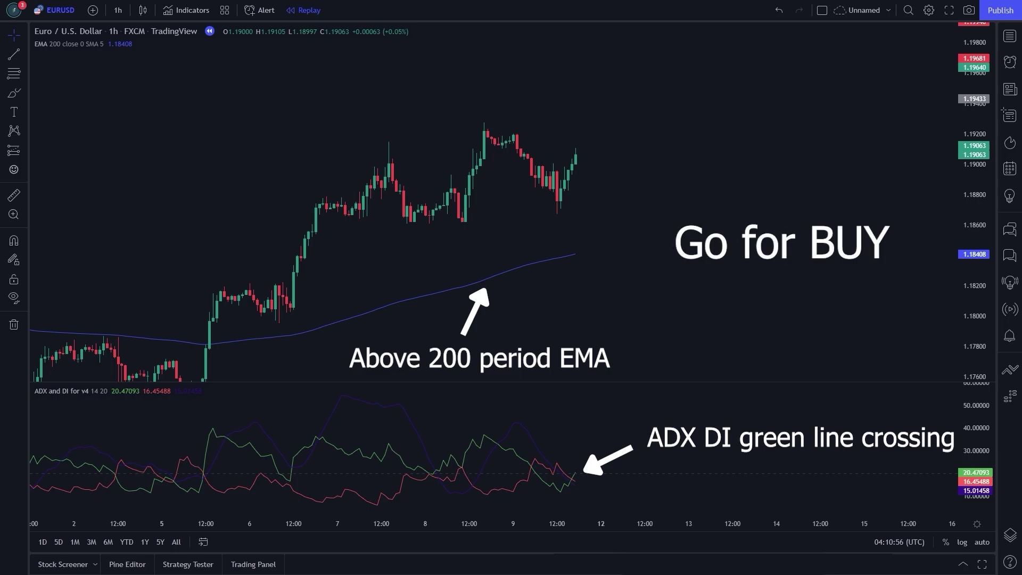
# Place a long position at about 1.19053 on the 9 Apr '21 17:00 candle, with its stop loss at the last market low, 1.18674.
pyautogui.click(575, 156)
pyautogui.click(660, 247)
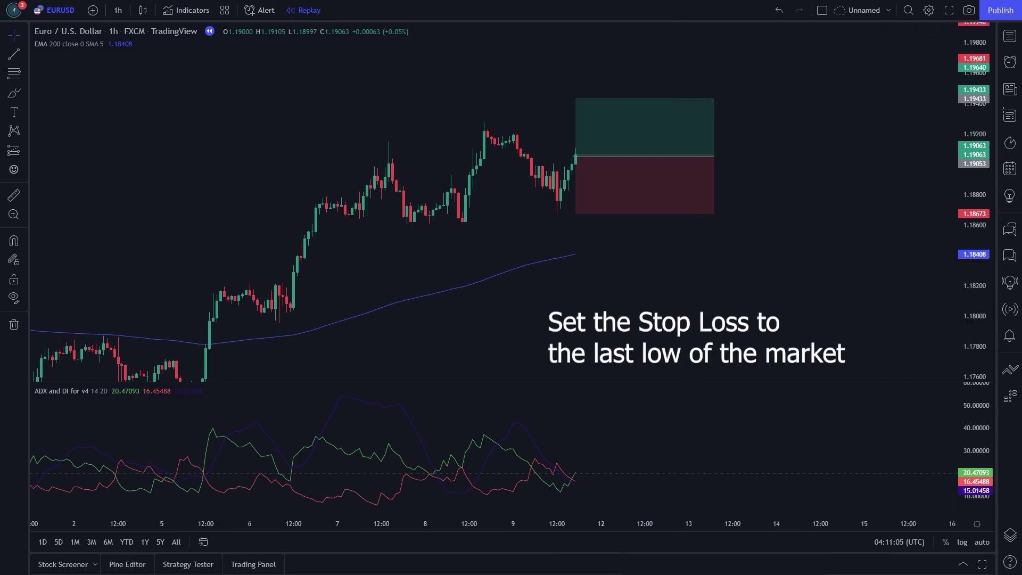
pyautogui.moveTo(575, 214)
pyautogui.mouseDown()
pyautogui.moveTo(575, 201)
pyautogui.moveTo(575, 214)
pyautogui.mouseUp()
pyautogui.click(768, 285)
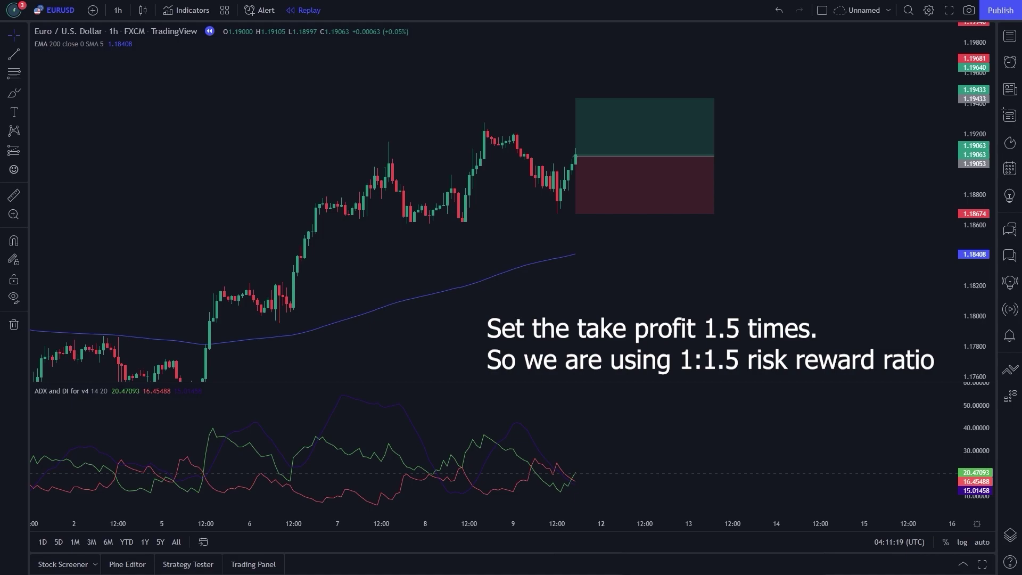
# Raise the 9 April long position's take profit to 1.19621 for a 1:1.5 risk/reward ratio.
pyautogui.click(649, 198)
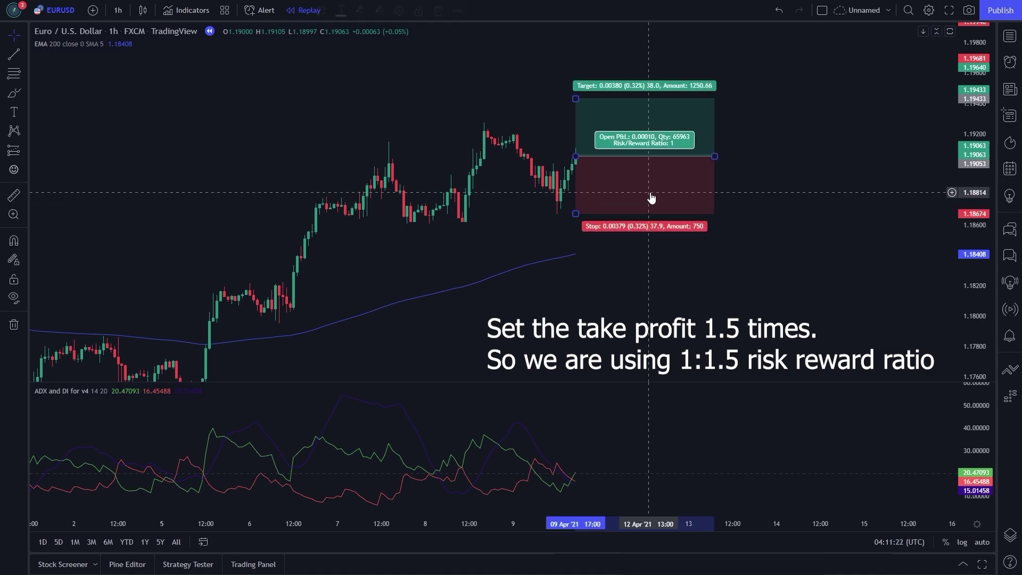
pyautogui.moveTo(575, 99); pyautogui.dragTo(574, 70)
pyautogui.click(758, 228)
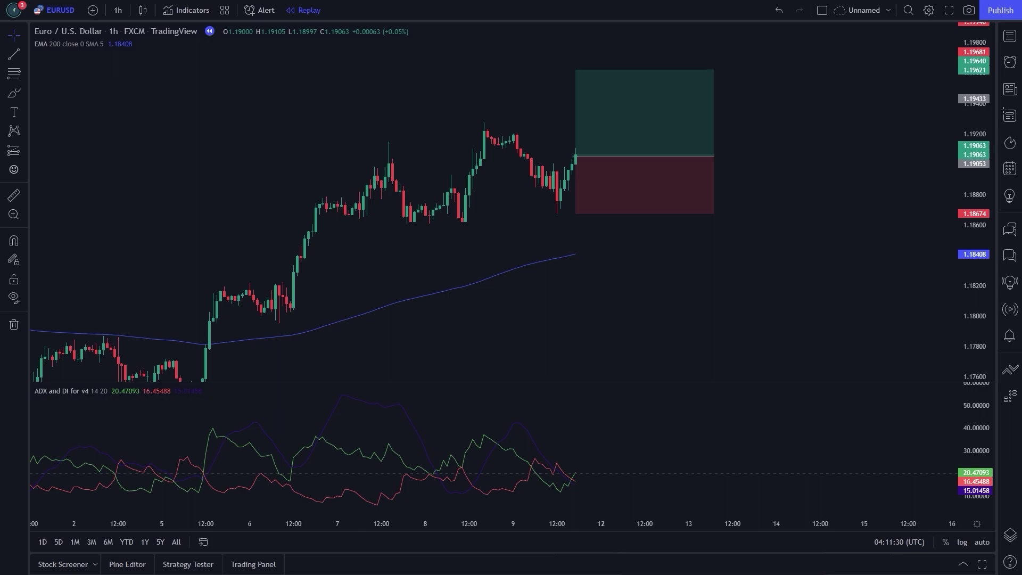
# Advance the replay candle by candle to about midday on 13 April, and extend the 9 April long position's box well past the latest candle.
pyautogui.hotkey('shift', 'Right')
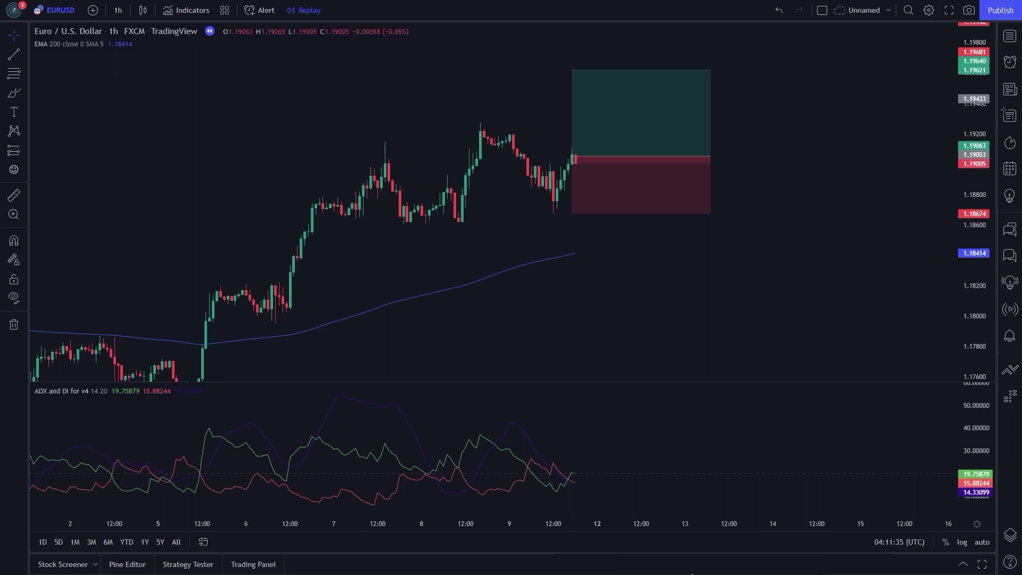
pyautogui.hotkey('shift', 'Right')
pyautogui.hotkey('shift', 'Right')
pyautogui.hotkey('shift', 'Right')
pyautogui.hotkey('shift', 'Right')
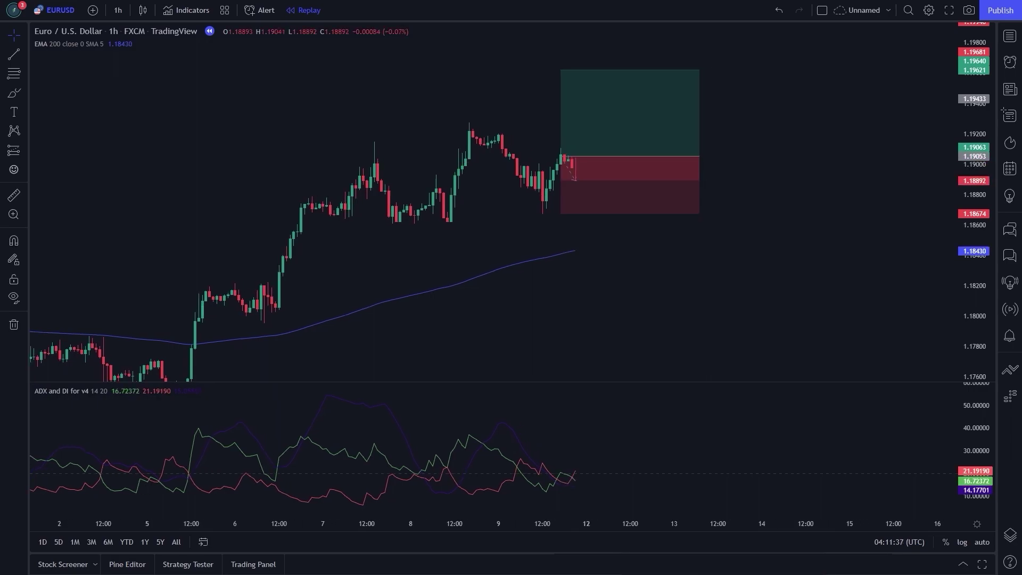
pyautogui.hotkey('shift', 'Right')
pyautogui.hotkey('shift', 'Right')
pyautogui.hotkey('shift', 'Right')
pyautogui.hotkey('shift', 'Right')
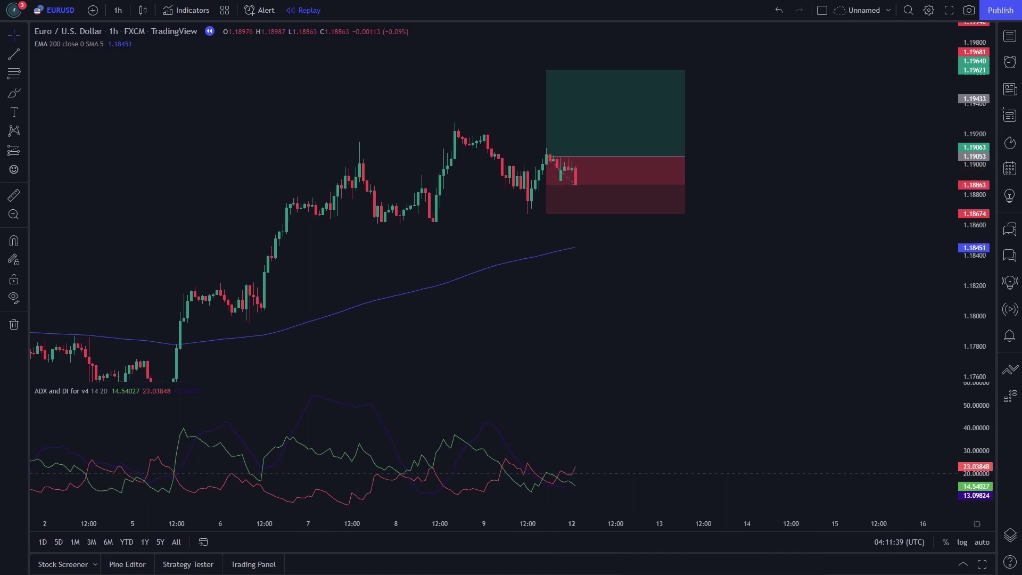
pyautogui.hotkey('shift', 'Right')
pyautogui.hotkey('shift', 'Right')
pyautogui.hotkey('shift', 'Right')
pyautogui.hotkey('shift', 'Right')
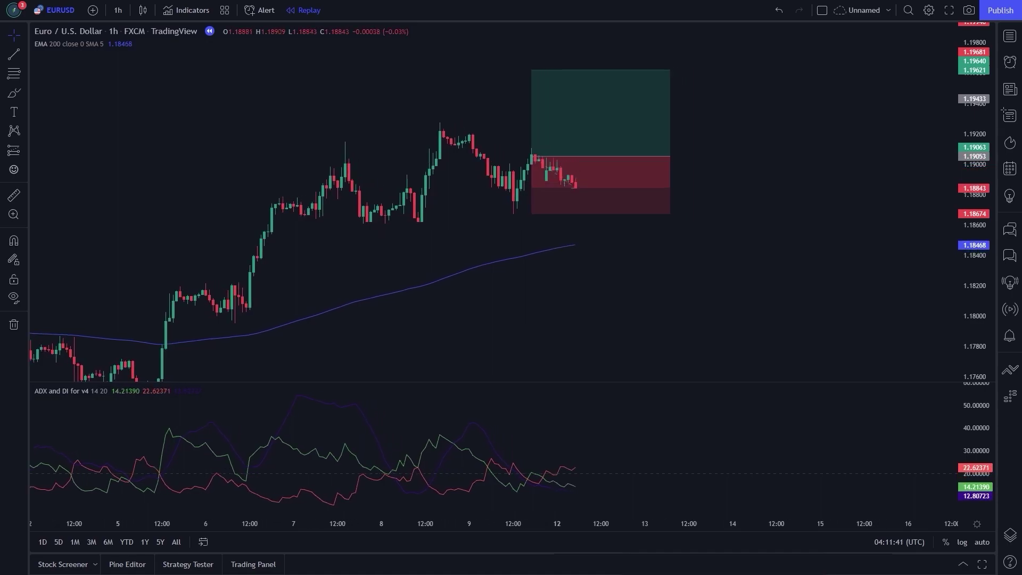
pyautogui.hotkey('shift', 'Right')
pyautogui.hotkey('shift', 'Right')
pyautogui.hotkey('shift', 'Right')
pyautogui.hotkey('shift', 'Right')
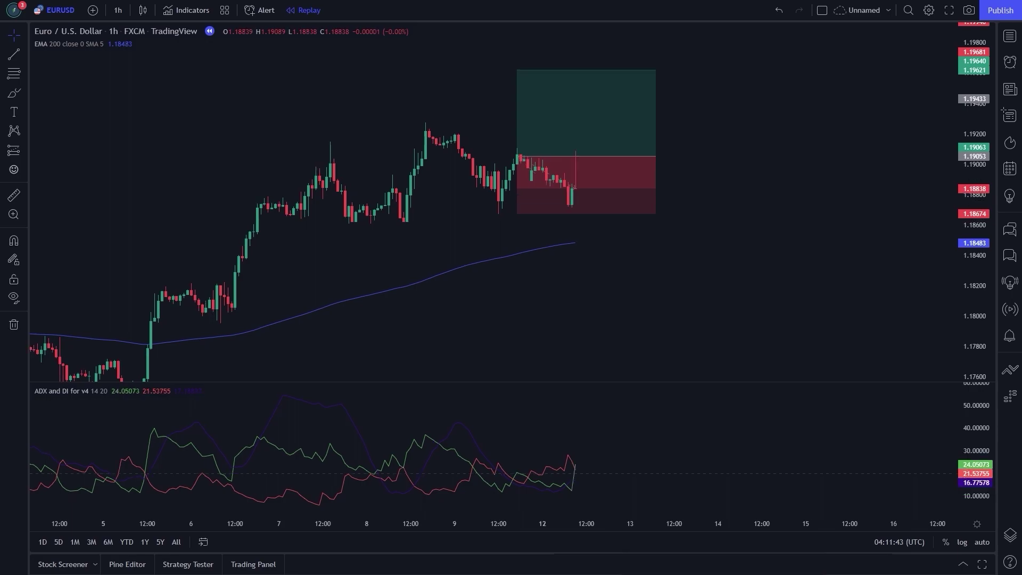
pyautogui.hotkey('shift', 'Right')
pyautogui.hotkey('shift', 'Right')
pyautogui.hotkey('shift', 'Right')
pyautogui.hotkey('shift', 'Right')
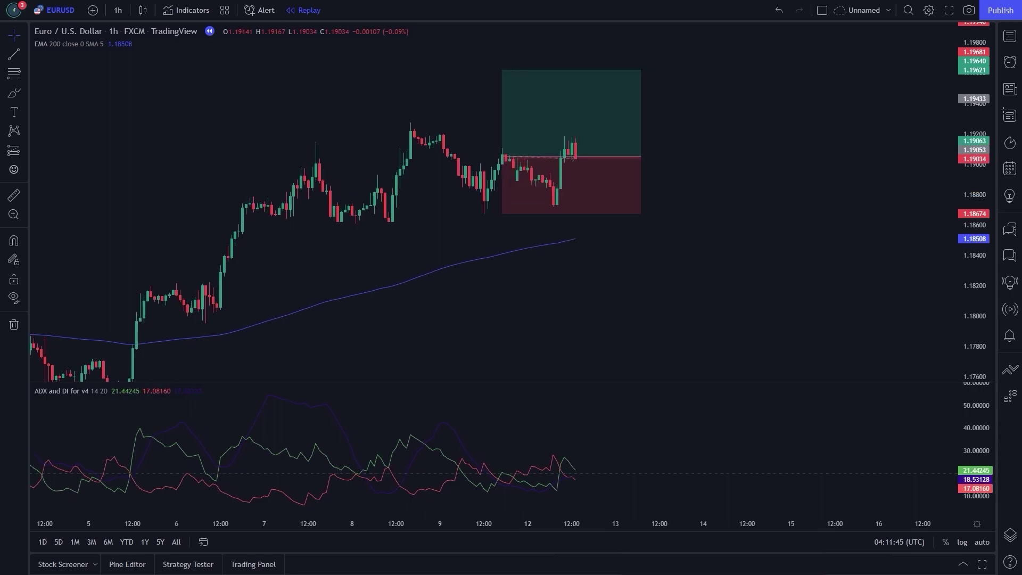
pyautogui.hotkey('shift', 'Right')
pyautogui.hotkey('shift', 'Right')
pyautogui.hotkey('shift', 'Right')
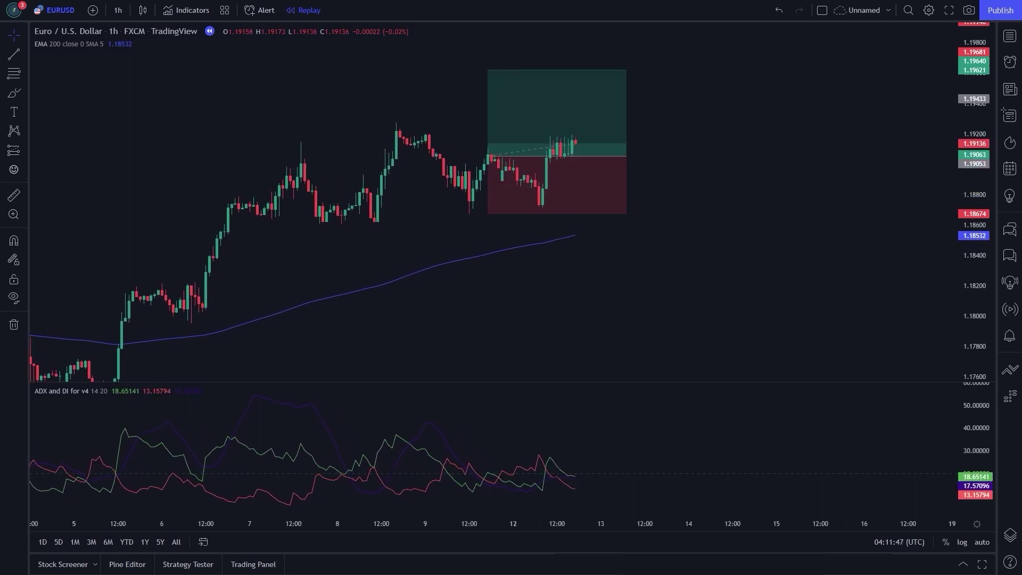
pyautogui.hotkey('shift', 'Right')
pyautogui.hotkey('shift', 'Right')
pyautogui.hotkey('shift', 'Right')
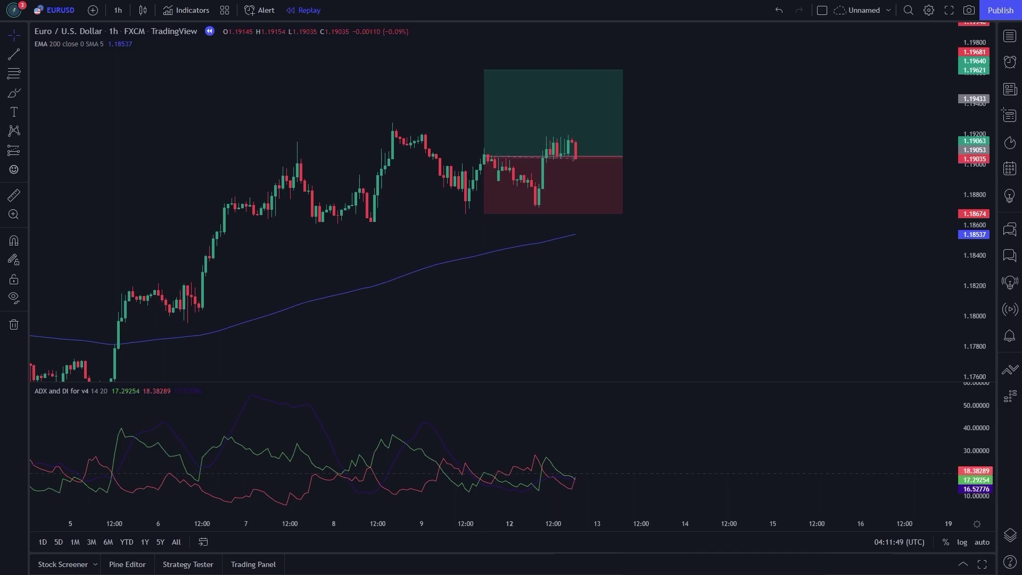
pyautogui.hotkey('shift', 'Right')
pyautogui.hotkey('shift', 'Right')
pyautogui.hotkey('shift', 'Right')
pyautogui.hotkey('shift', 'Right')
pyautogui.hotkey('shift', 'Right')
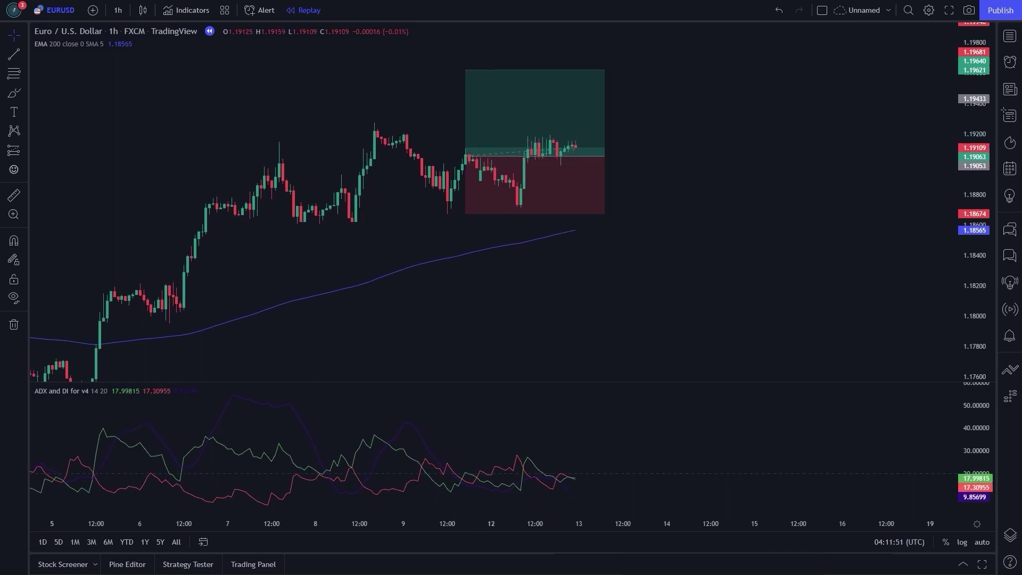
pyautogui.hotkey('shift', 'Right')
pyautogui.hotkey('shift', 'Right')
pyautogui.hotkey('shift', 'Right')
pyautogui.hotkey('shift', 'Right')
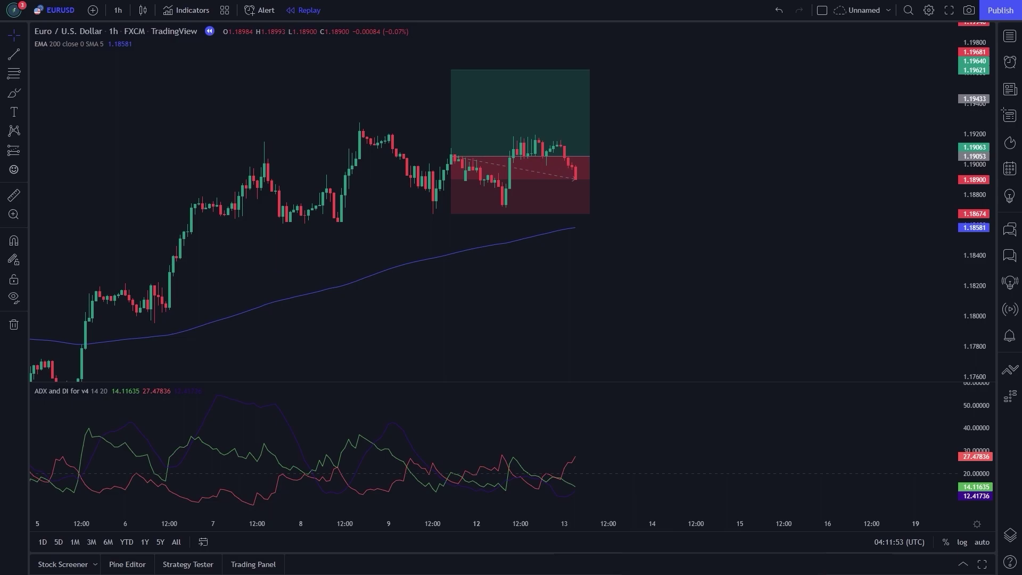
pyautogui.hotkey('shift', 'Right')
pyautogui.hotkey('shift', 'Right')
pyautogui.hotkey('shift', 'Right')
pyautogui.hotkey('shift', 'Right')
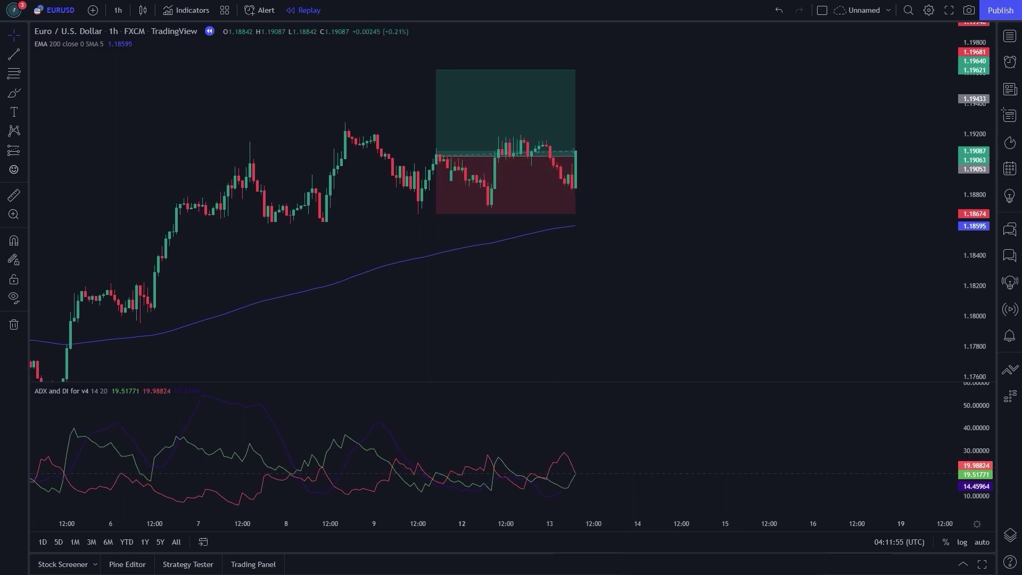
pyautogui.hotkey('shift', 'Right')
pyautogui.hotkey('shift', 'Right')
pyautogui.hotkey('shift', 'Right')
pyautogui.hotkey('shift', 'Right')
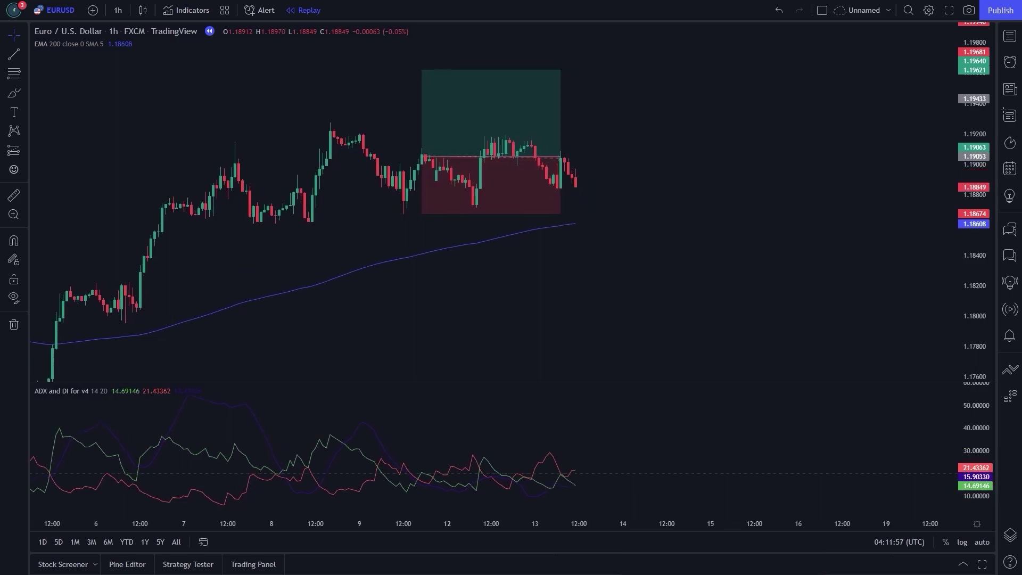
pyautogui.hotkey('shift', 'Right')
pyautogui.moveTo(548, 156); pyautogui.dragTo(666, 158)
pyautogui.click(687, 238)
# Advance the replay until price reaches the 1.19621 take profit, and shorten the long position's box to end at that candle.
pyautogui.hotkey('shift', 'Right')
pyautogui.hotkey('shift', 'Right')
pyautogui.hotkey('shift', 'Right')
pyautogui.hotkey('shift', 'Right')
pyautogui.hotkey('shift', 'Right')
pyautogui.hotkey('shift', 'Right')
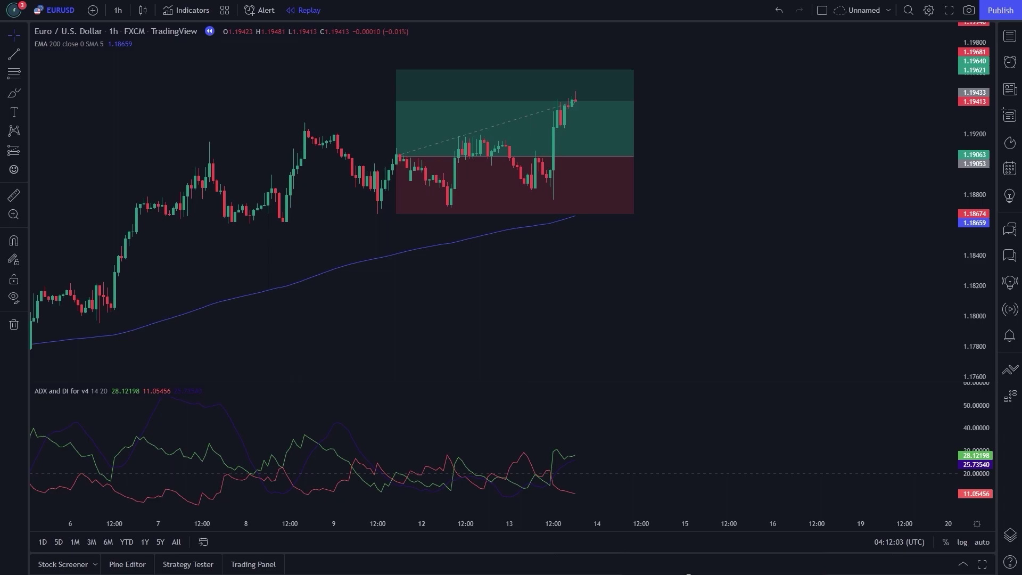
pyautogui.hotkey('shift', 'Right')
pyautogui.hotkey('shift', 'Right')
pyautogui.hotkey('shift', 'Right')
pyautogui.hotkey('shift', 'Right')
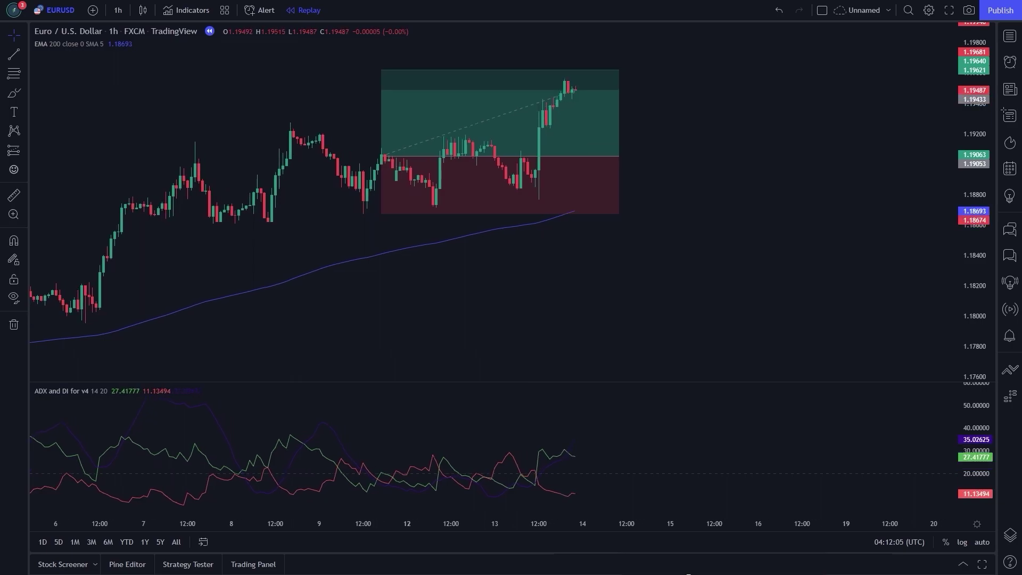
pyautogui.hotkey('shift', 'Right')
pyautogui.hotkey('shift', 'Right')
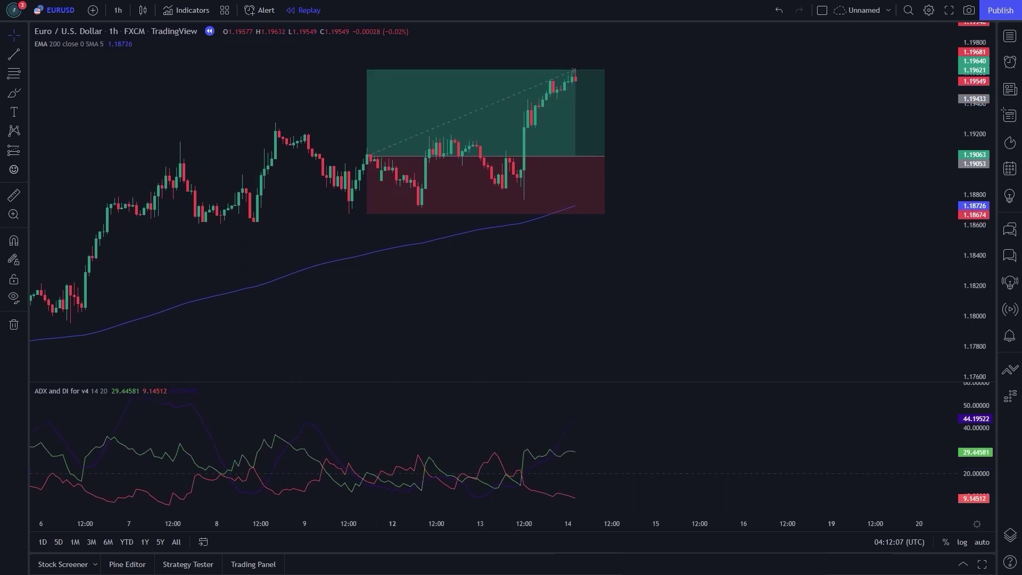
pyautogui.hotkey('shift', 'Right')
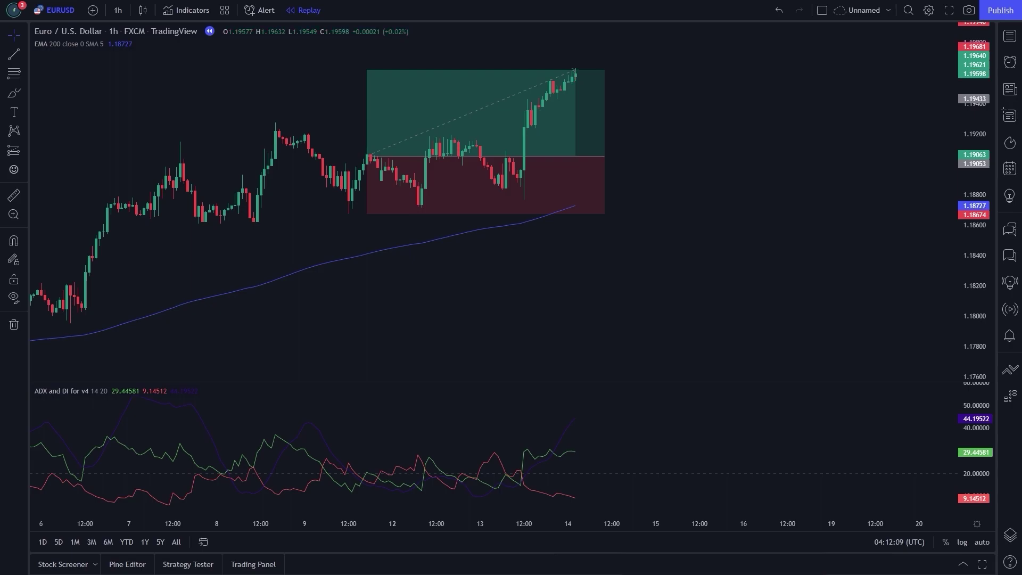
pyautogui.moveTo(603, 157); pyautogui.dragTo(575, 156)
pyautogui.click(598, 172)
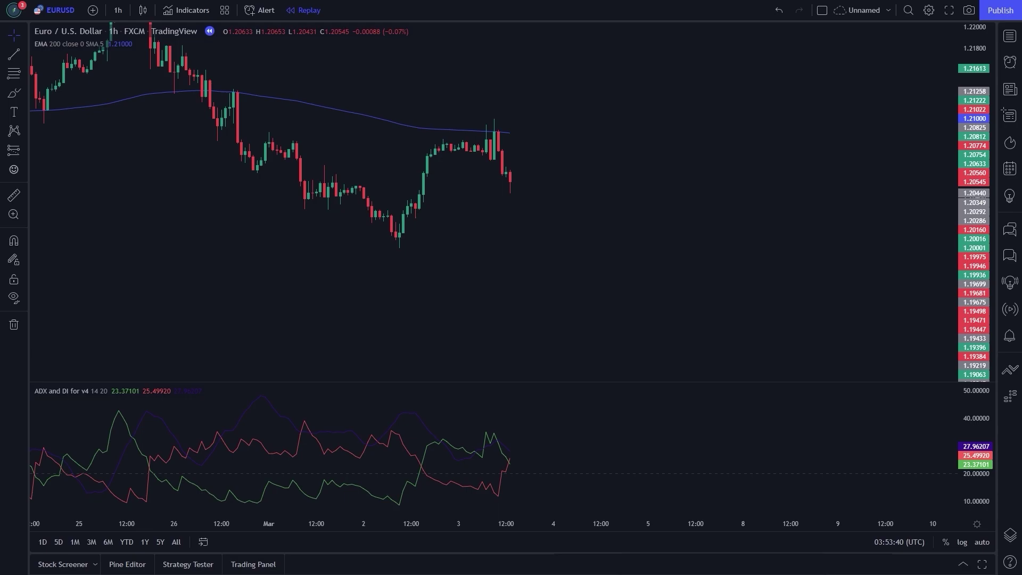
# Place a short position at about 1.20533 on the 3 Mar '21 13:00 candle, with stop loss at 1.21130 and a 1:1.5 risk/reward take profit.
pyautogui.click(540, 182)
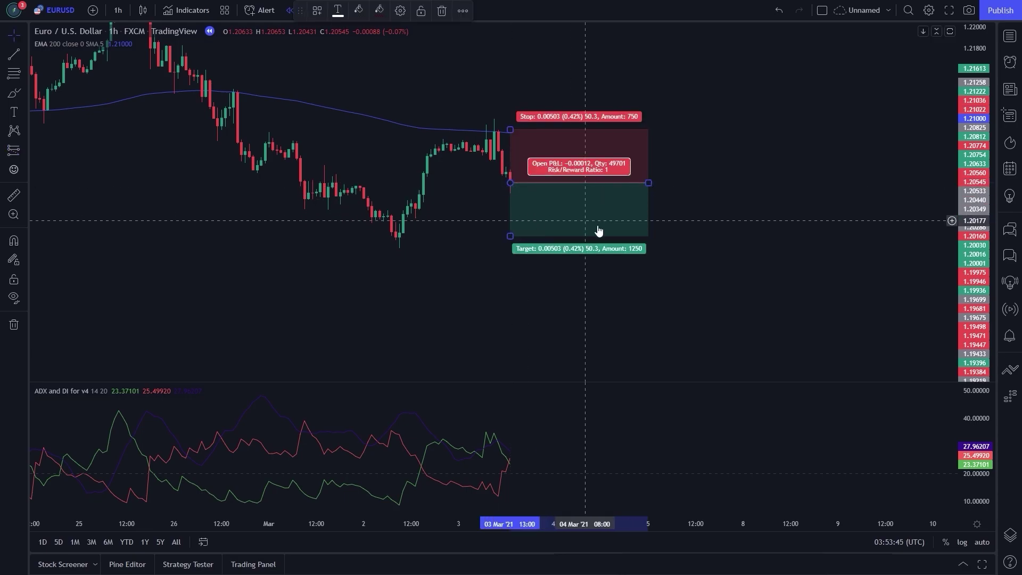
pyautogui.click(671, 272)
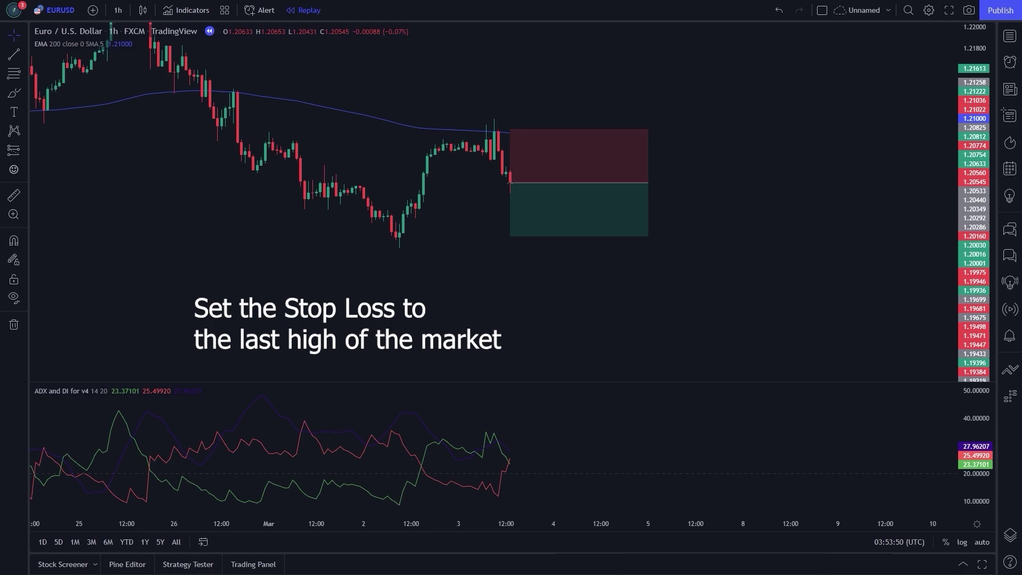
pyautogui.click(509, 160)
pyautogui.moveTo(511, 130); pyautogui.dragTo(511, 119)
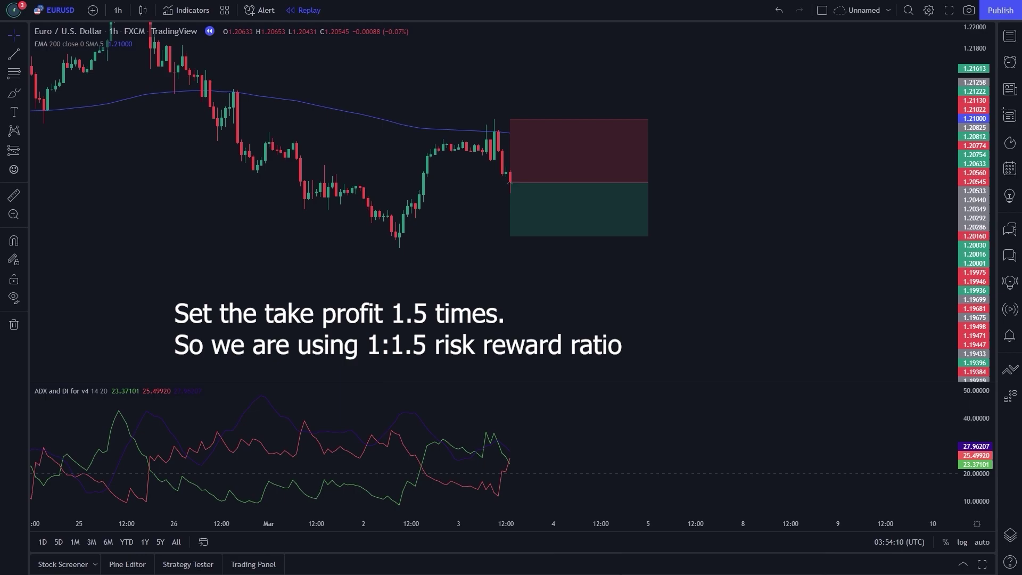
pyautogui.moveTo(510, 236); pyautogui.dragTo(508, 277)
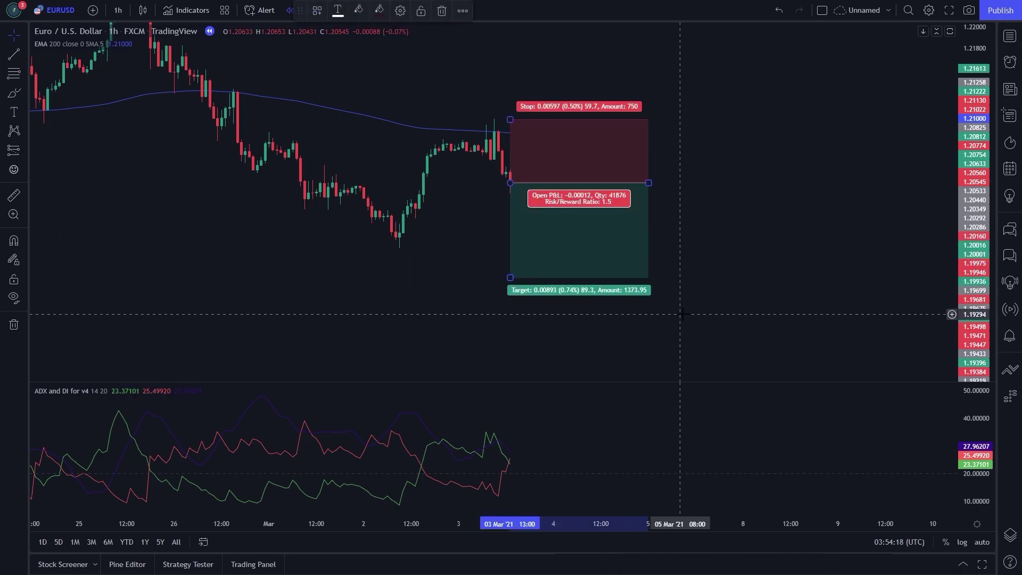
pyautogui.click(715, 320)
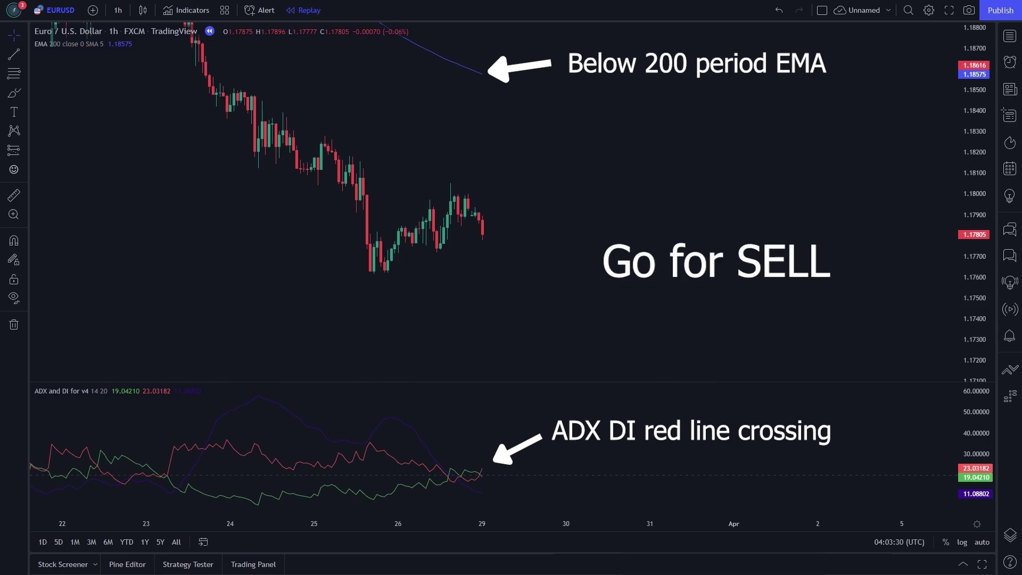
# Place a short position at about 1.17803 on the 29 Mar '21 00:00 candle, with stop loss at 1.18049 and take profit at 1.17434.
pyautogui.click(482, 235)
pyautogui.click(650, 291)
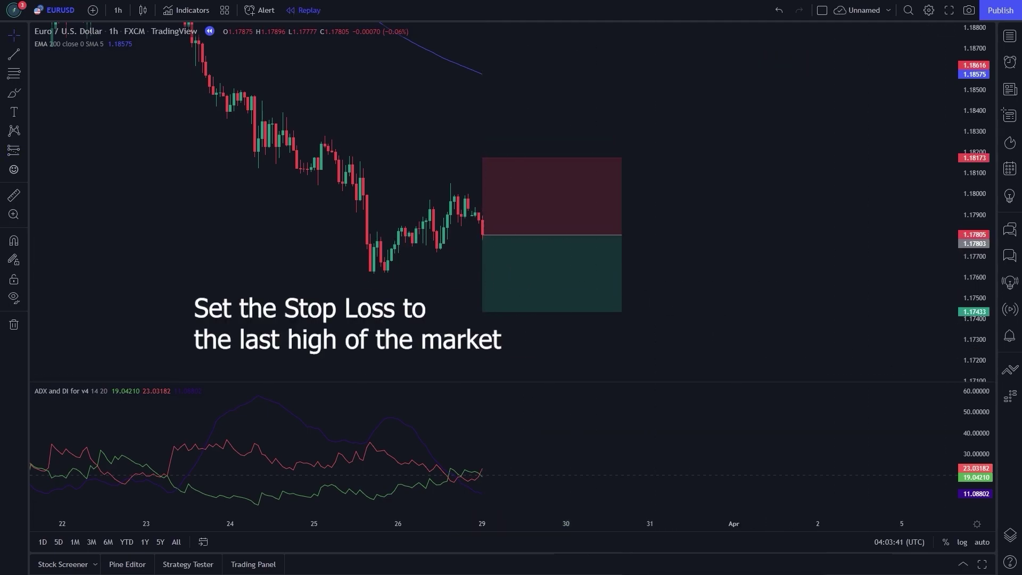
pyautogui.click(484, 173)
pyautogui.moveTo(482, 158); pyautogui.dragTo(482, 184)
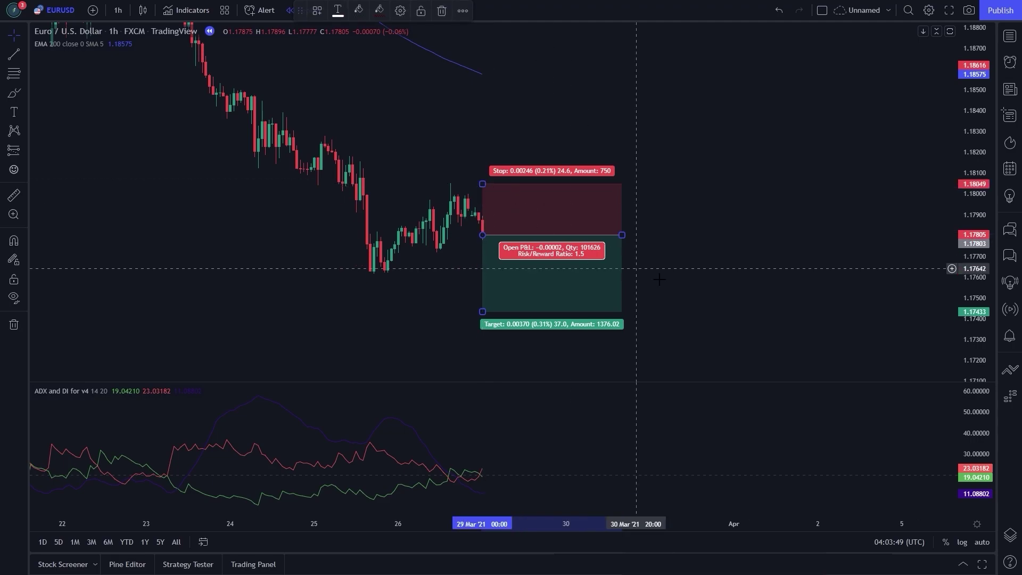
pyautogui.click(724, 303)
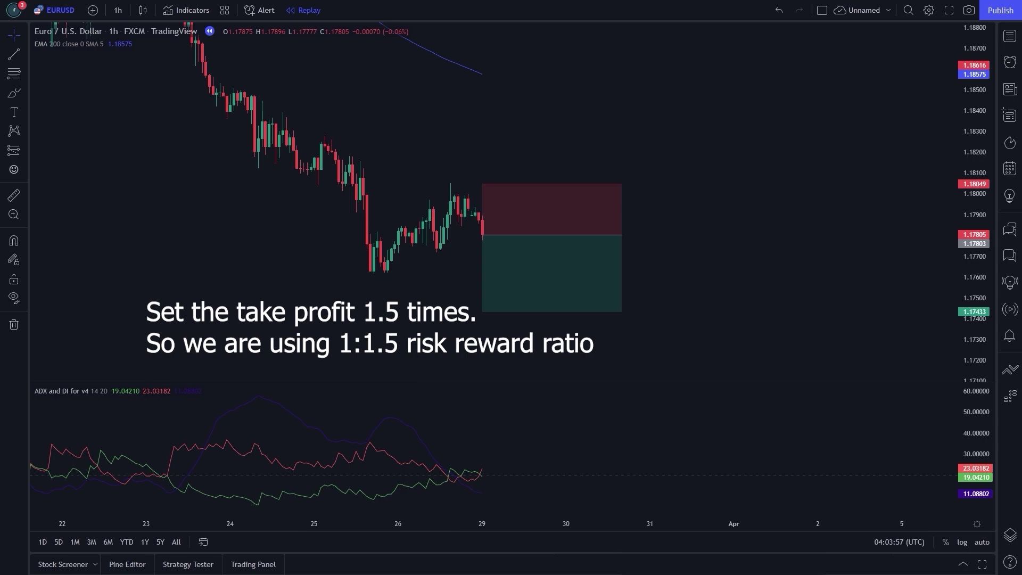
pyautogui.click(482, 311)
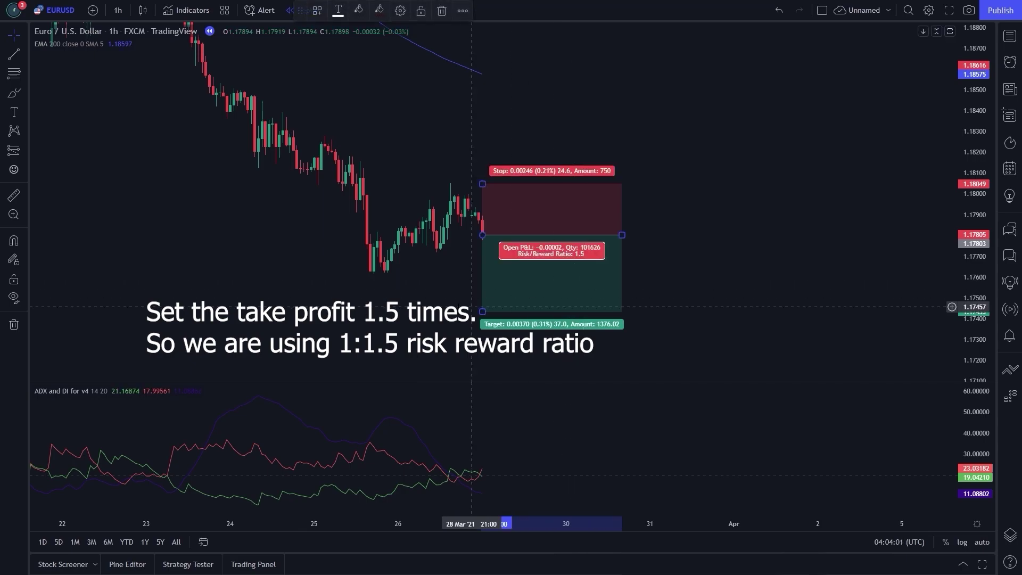
pyautogui.moveTo(482, 310)
pyautogui.mouseDown()
pyautogui.moveTo(482, 289)
pyautogui.moveTo(484, 311)
pyautogui.mouseUp()
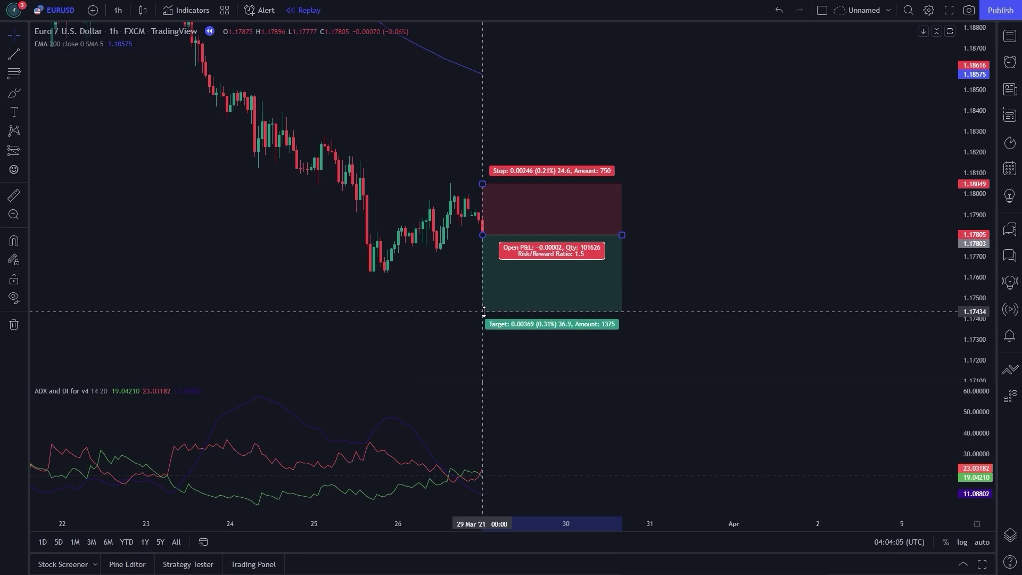
pyautogui.click(705, 323)
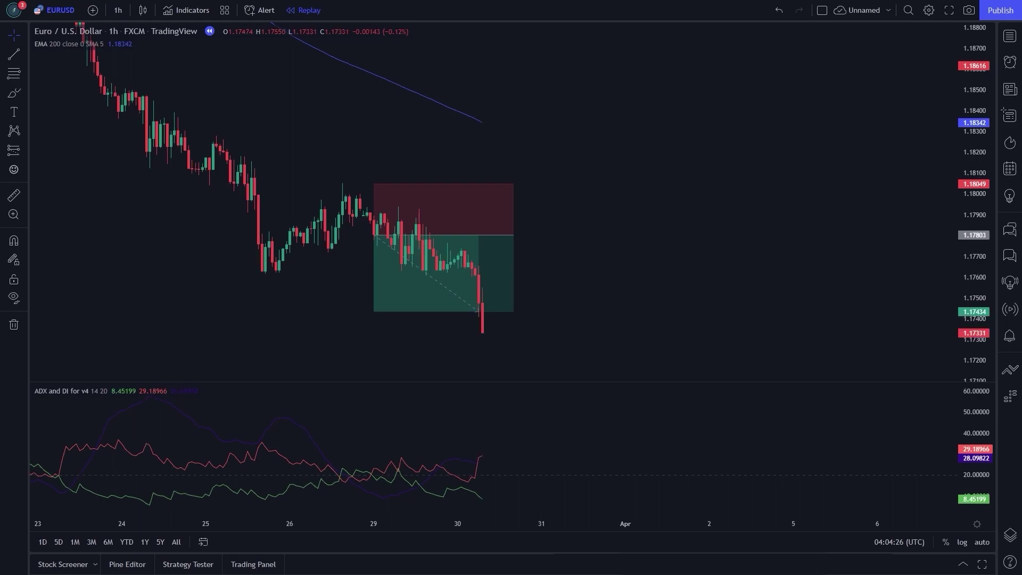
# Shorten the 29 March short position's box so that it ends at the candle where price reached the take profit.
pyautogui.moveTo(510, 235); pyautogui.dragTo(474, 236)
pyautogui.click(548, 264)
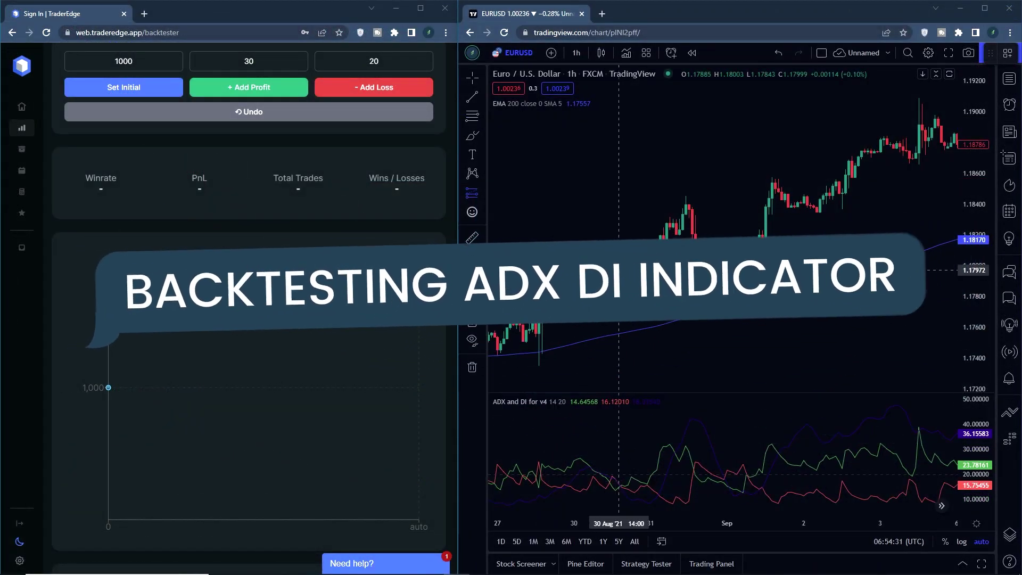
# Place a long position at 1.17972 on 30 Aug '21, with stop at 1.17356 and target at 1.18890, ending its box where price reaches the target.
pyautogui.moveTo(618, 324); pyautogui.dragTo(618, 365)
pyautogui.moveTo(797, 327); pyautogui.dragTo(734, 326)
pyautogui.moveTo(556, 224); pyautogui.dragTo(556, 130)
pyautogui.moveTo(627, 281); pyautogui.dragTo(856, 281)
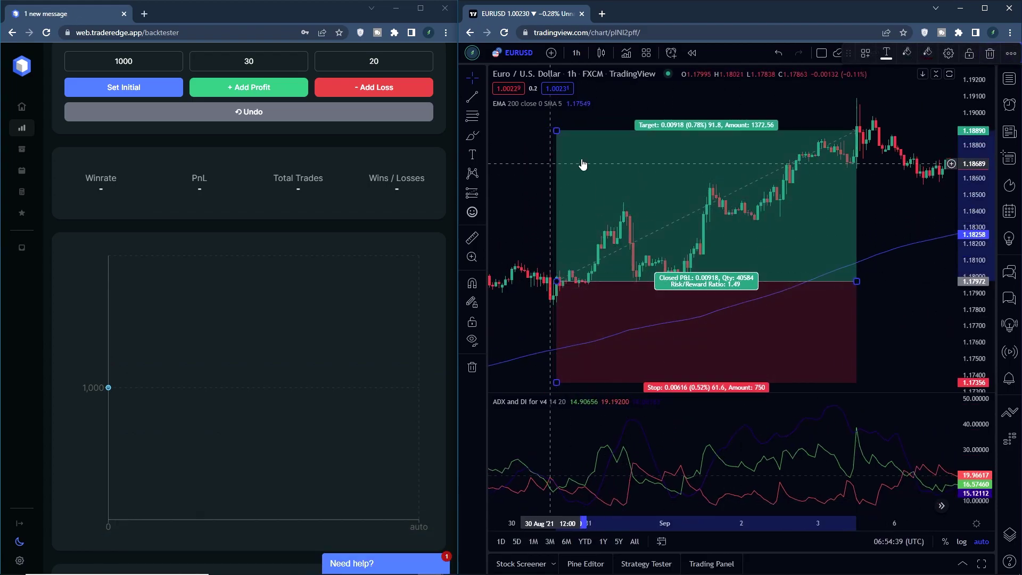
# Switch to the TraderEdge backtester and record the 30 August long trade as a profit of 30.
pyautogui.click(313, 148)
pyautogui.click(249, 88)
# On the TradingView chart, place a long position at about 1.18791 on 7 Sep '21 00:00, with stop loss at 1.18562 and take profit at 1.19069.
pyautogui.scroll(-2, 679, 326)
pyautogui.moveTo(785, 340); pyautogui.dragTo(611, 340)
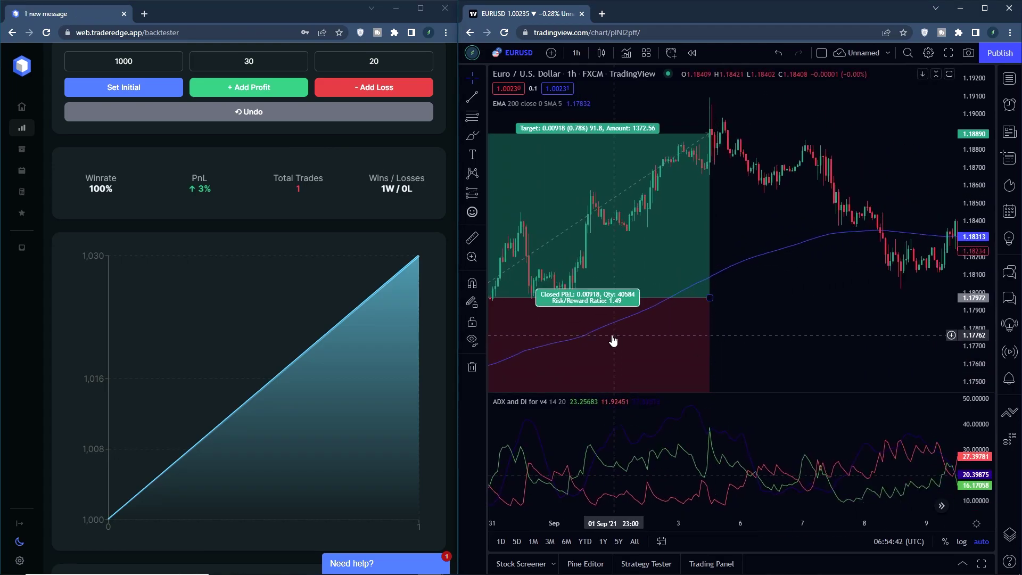
pyautogui.moveTo(784, 327)
pyautogui.mouseDown()
pyautogui.moveTo(623, 334)
pyautogui.moveTo(643, 334)
pyautogui.mouseUp()
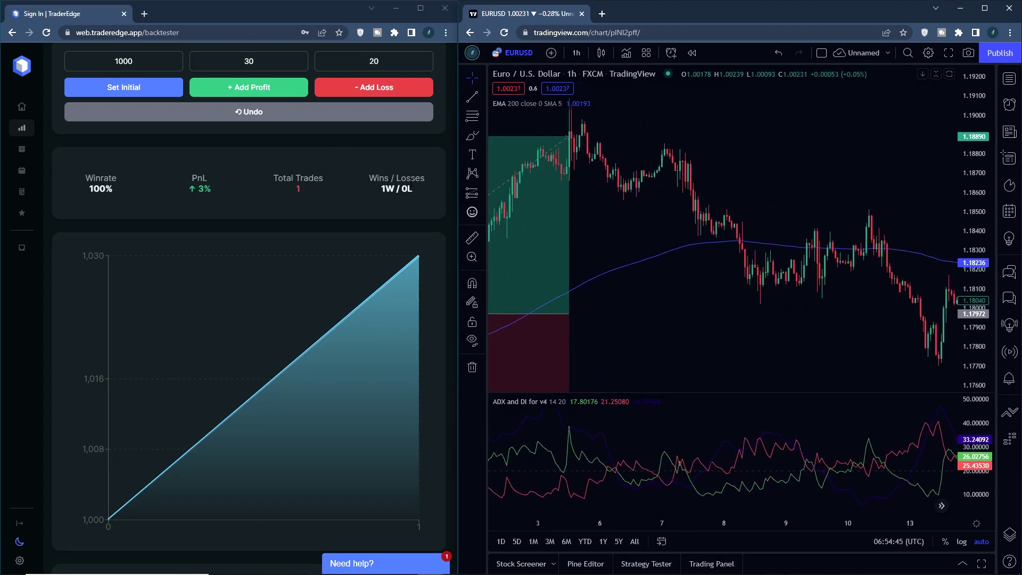
pyautogui.click(485, 197)
pyautogui.click(527, 219)
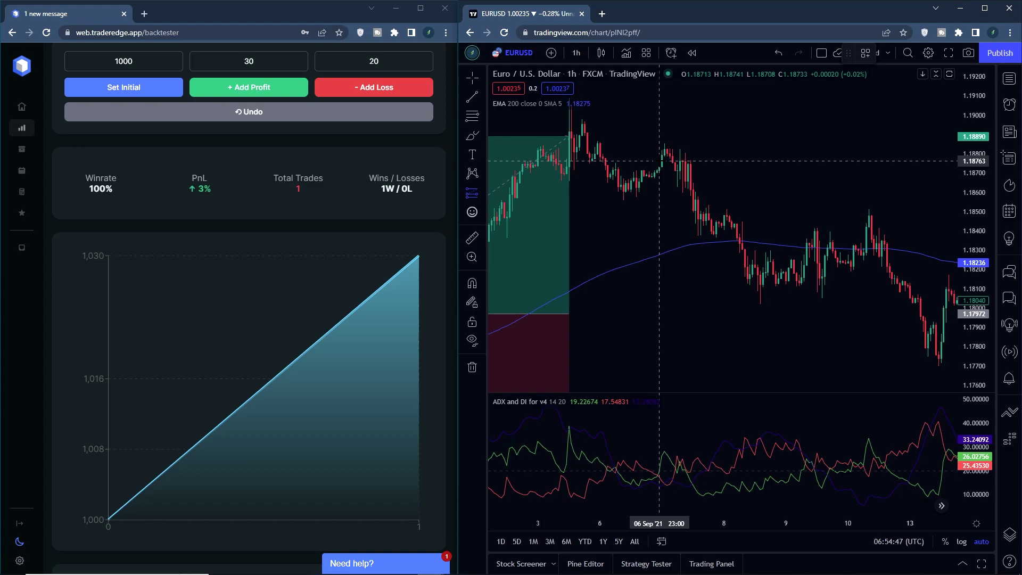
pyautogui.click(661, 156)
pyautogui.moveTo(661, 210); pyautogui.dragTo(661, 199)
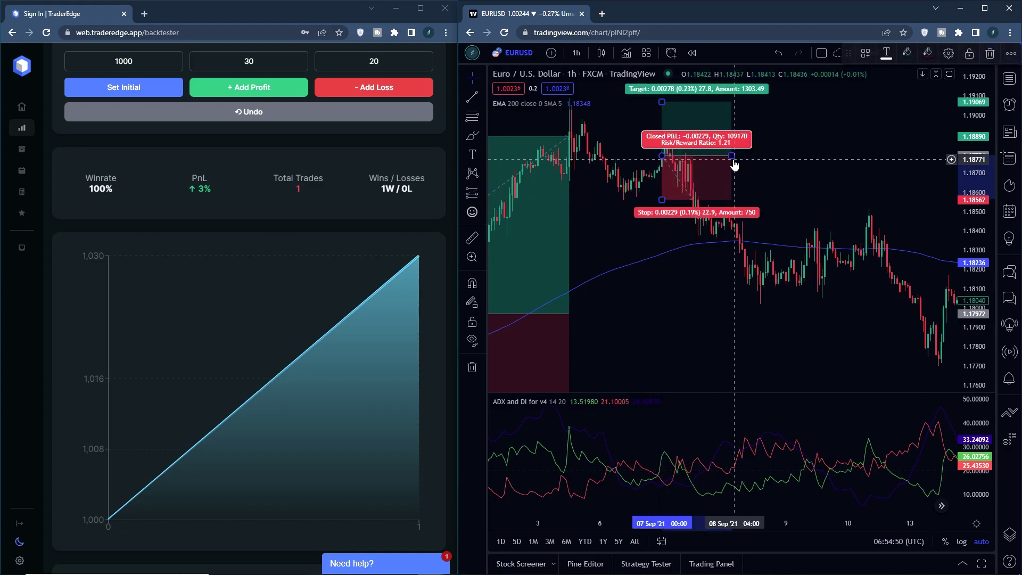
# End the 7 September long position's box where price hits the stop, and record a loss of 20 in the TraderEdge backtester.
pyautogui.moveTo(731, 156); pyautogui.dragTo(695, 157)
pyautogui.click(373, 86)
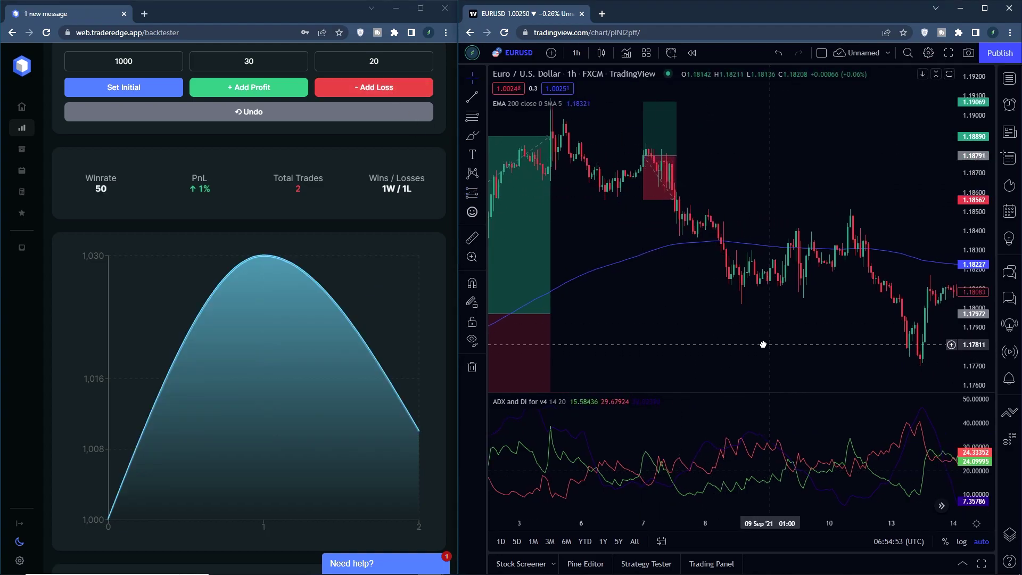
# On the TradingView chart, place a short position at 1.18031 on 16 Sep '21 05:00, with stop at 1.18322 and target at 1.17589.
pyautogui.moveTo(697, 349); pyautogui.dragTo(624, 353)
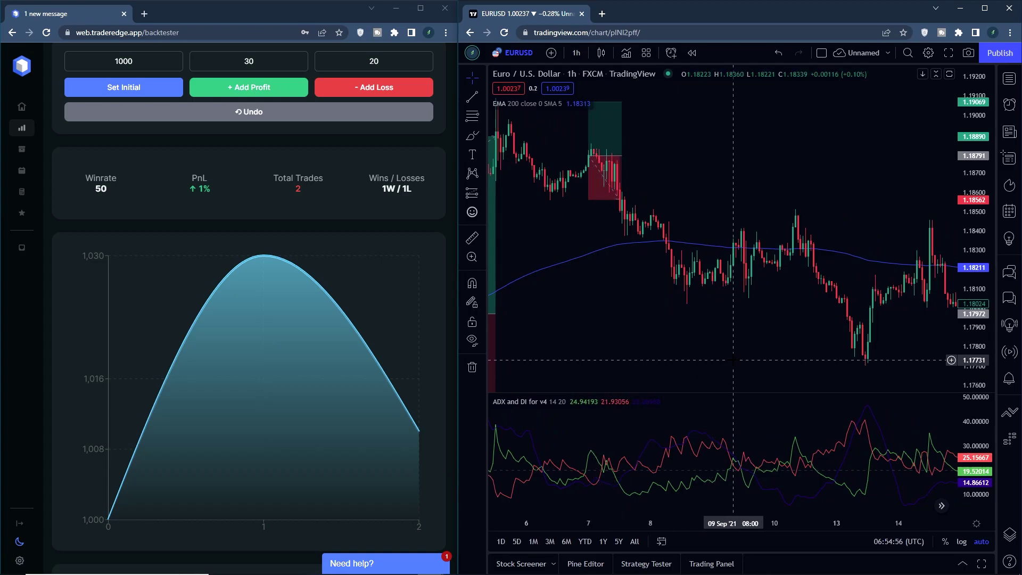
pyautogui.moveTo(725, 360); pyautogui.dragTo(633, 361)
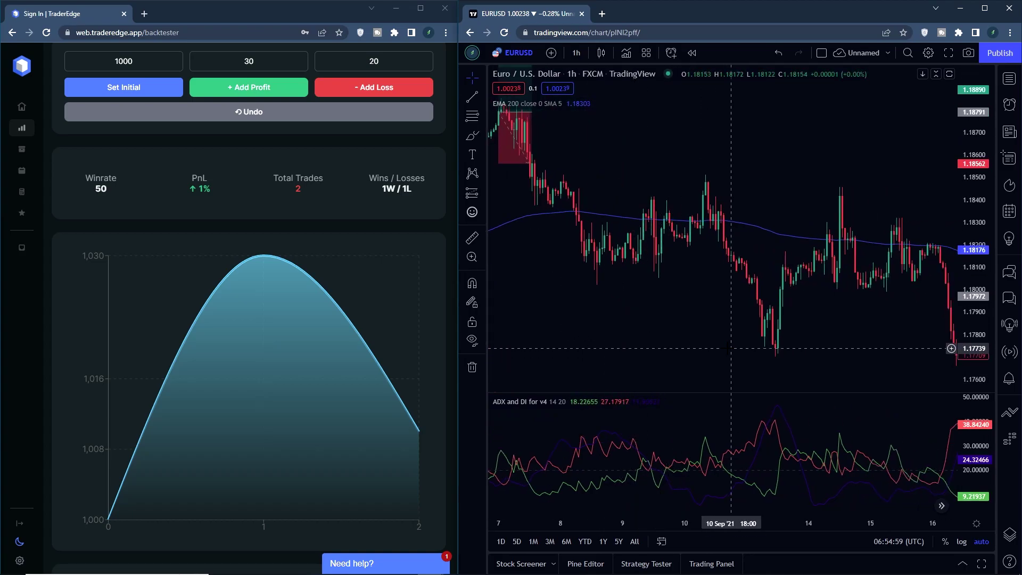
pyautogui.moveTo(731, 352); pyautogui.dragTo(659, 339)
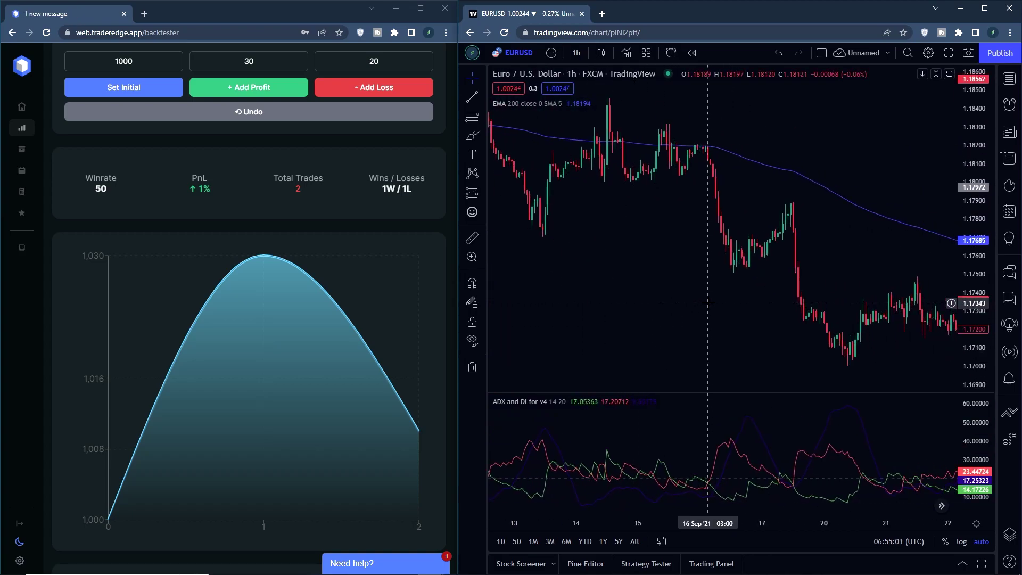
pyautogui.click(476, 192)
pyautogui.click(511, 212)
pyautogui.click(712, 176)
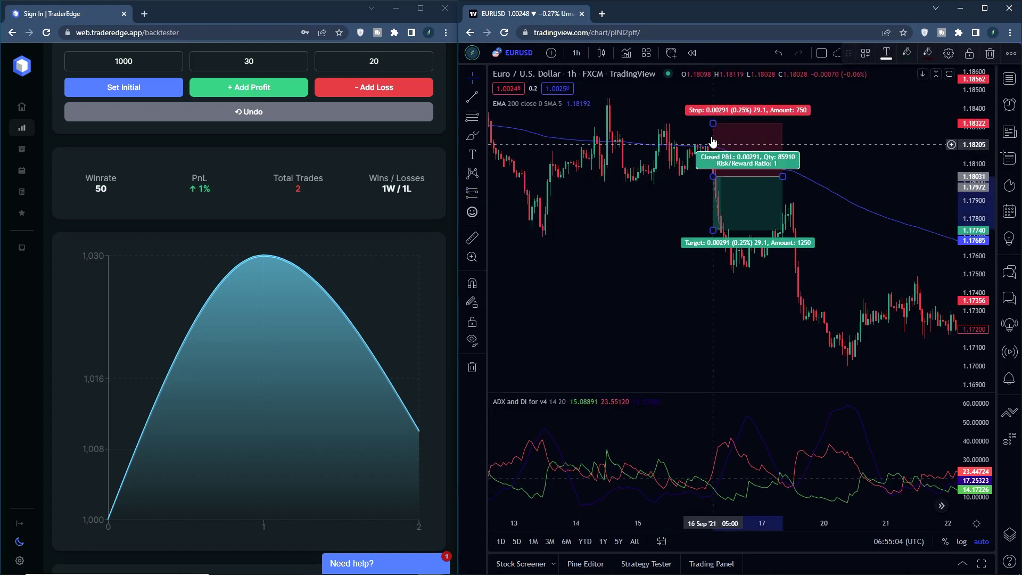
pyautogui.moveTo(712, 230); pyautogui.dragTo(713, 257)
# End the 16 September short position's box where price reaches the target, and record a profit of 30 in the TraderEdge backtester.
pyautogui.moveTo(782, 176); pyautogui.dragTo(733, 183)
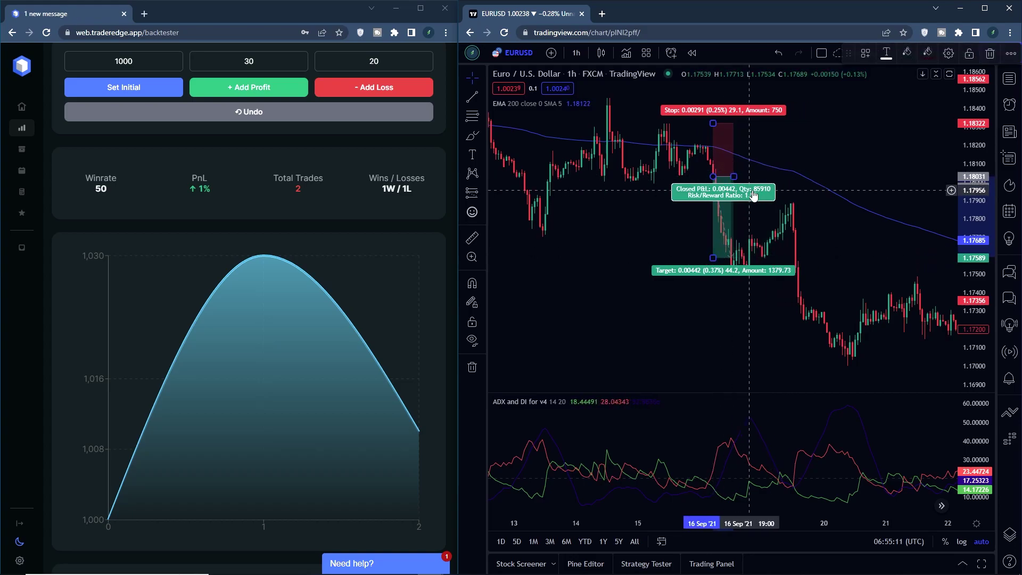
pyautogui.click(295, 91)
# On the TradingView chart, place a short position at 1.17724 on 17 Sep '21 13:00, with stop at 1.18208 and target at 1.16996.
pyautogui.moveTo(745, 279); pyautogui.dragTo(644, 274)
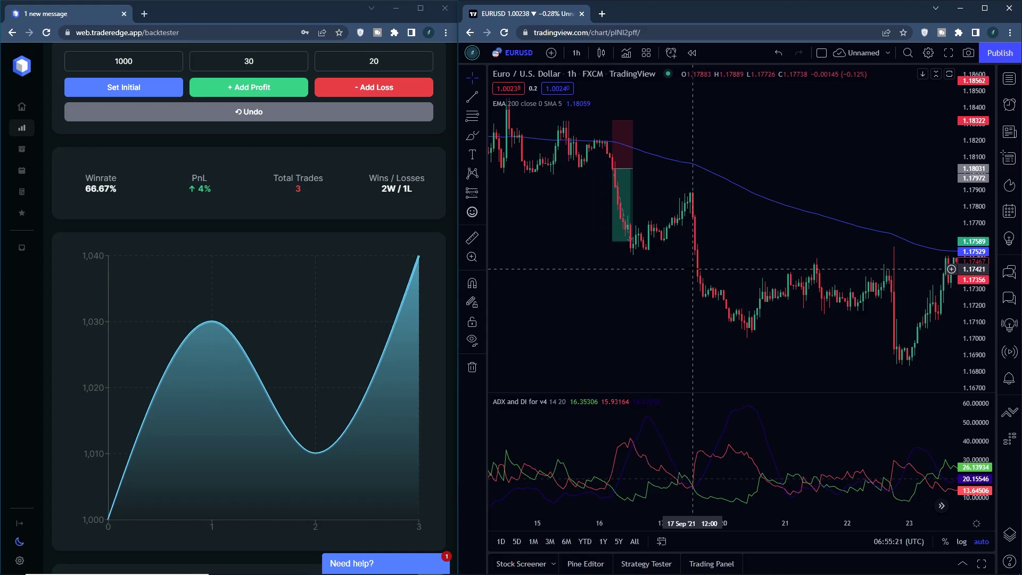
pyautogui.click(484, 194)
pyautogui.click(511, 193)
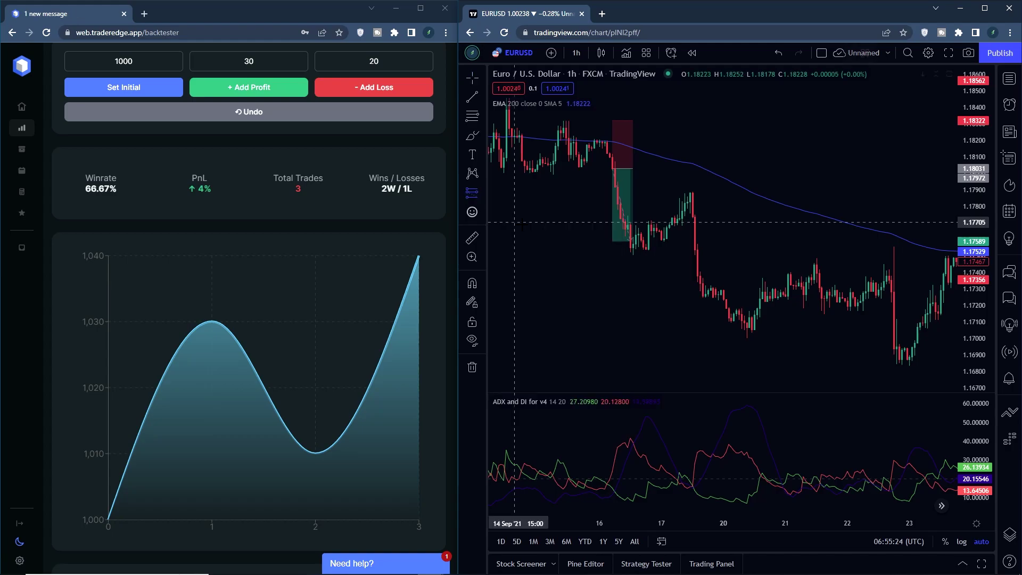
pyautogui.click(694, 219)
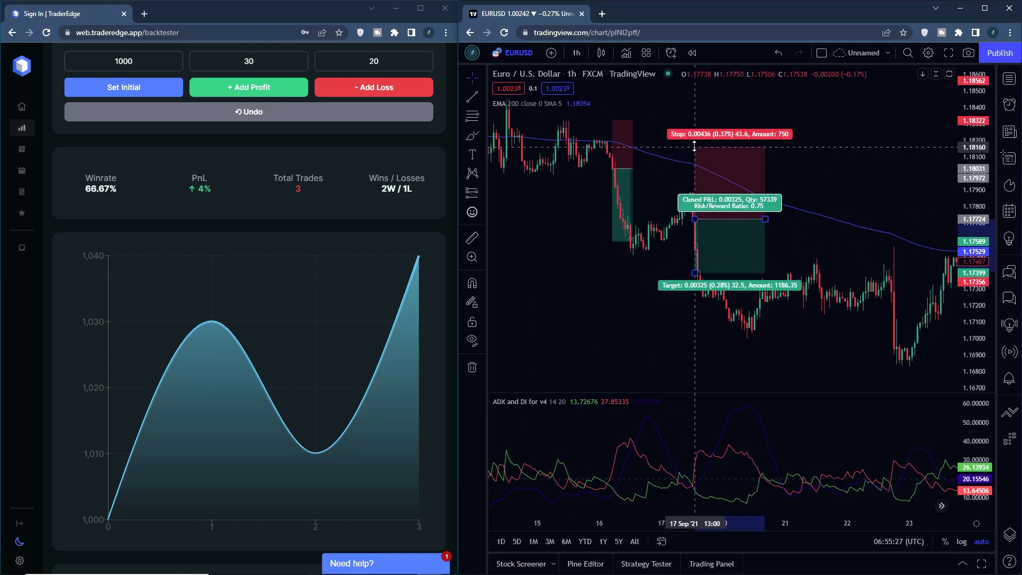
pyautogui.moveTo(694, 273); pyautogui.dragTo(695, 339)
# Extend the 17 September short position's box to where price reaches the target, and record a profit of 30 in the TraderEdge backtester.
pyautogui.moveTo(762, 215); pyautogui.dragTo(894, 215)
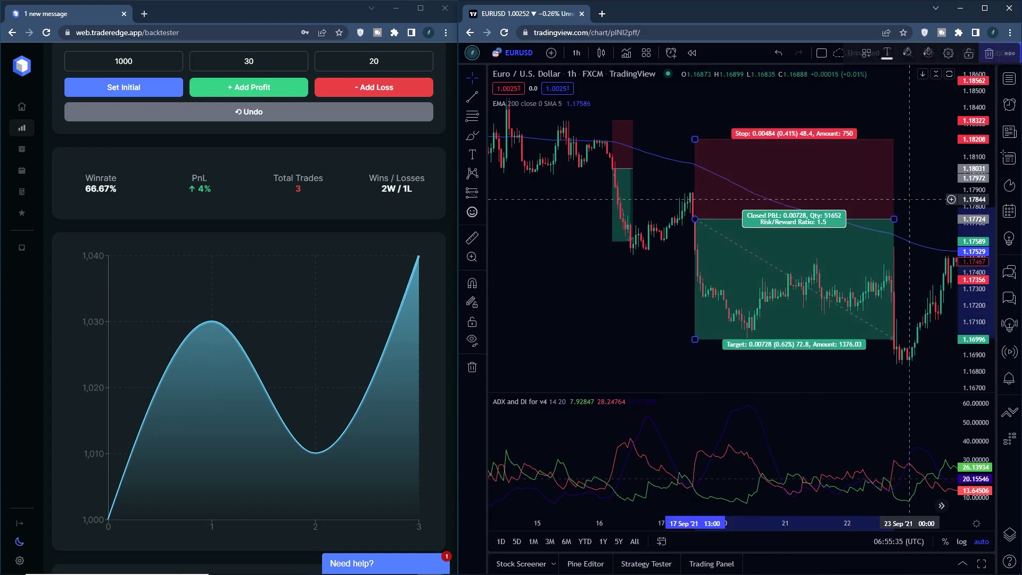
pyautogui.click(285, 88)
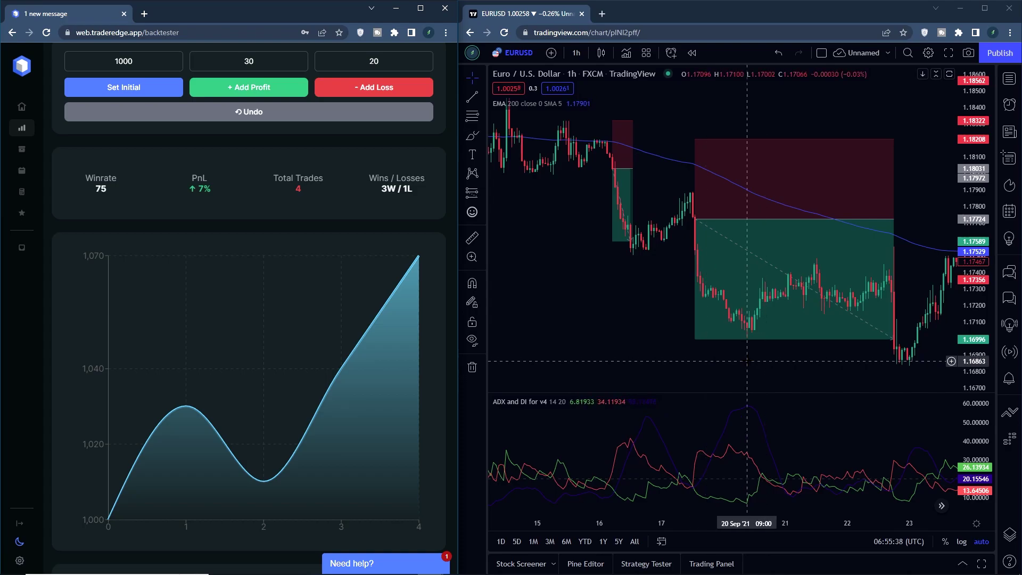
# On the TradingView chart, place a short position at 1.17286 on 24 Sep '21 10:00, with stop at 1.17514 and target at 1.16938.
pyautogui.moveTo(769, 362); pyautogui.dragTo(654, 337)
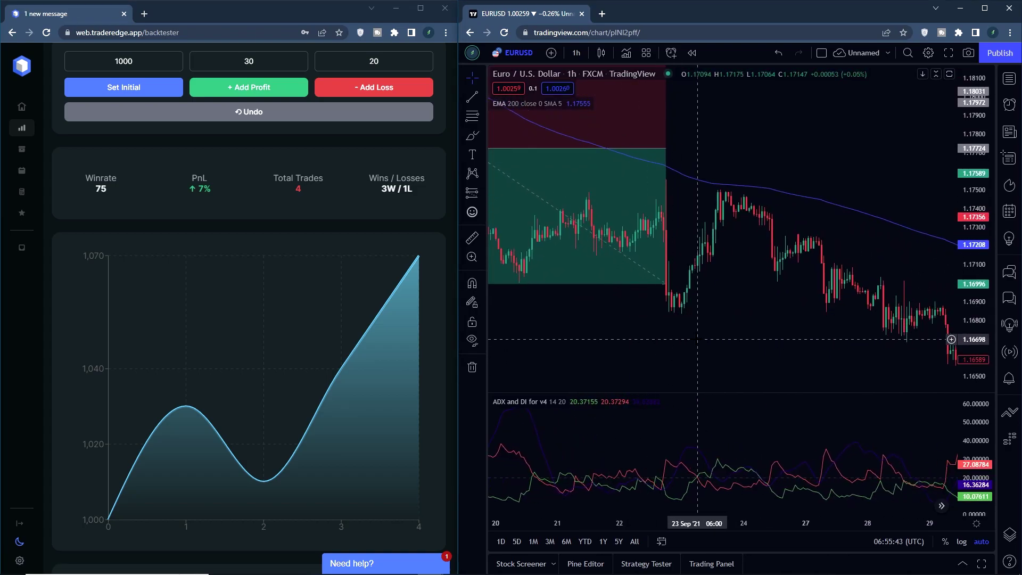
pyautogui.moveTo(764, 336); pyautogui.dragTo(706, 335)
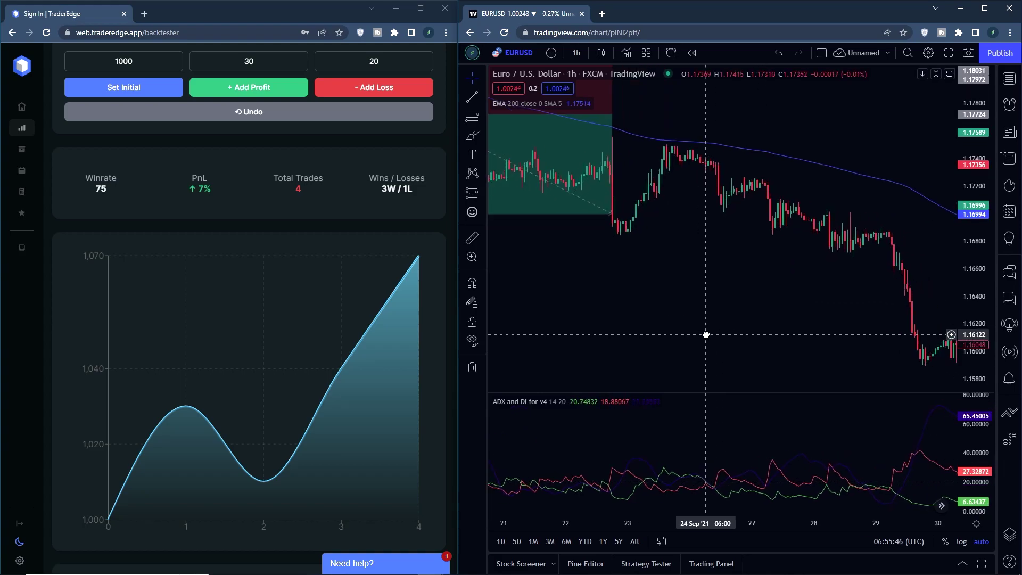
pyautogui.click(481, 195)
pyautogui.click(503, 213)
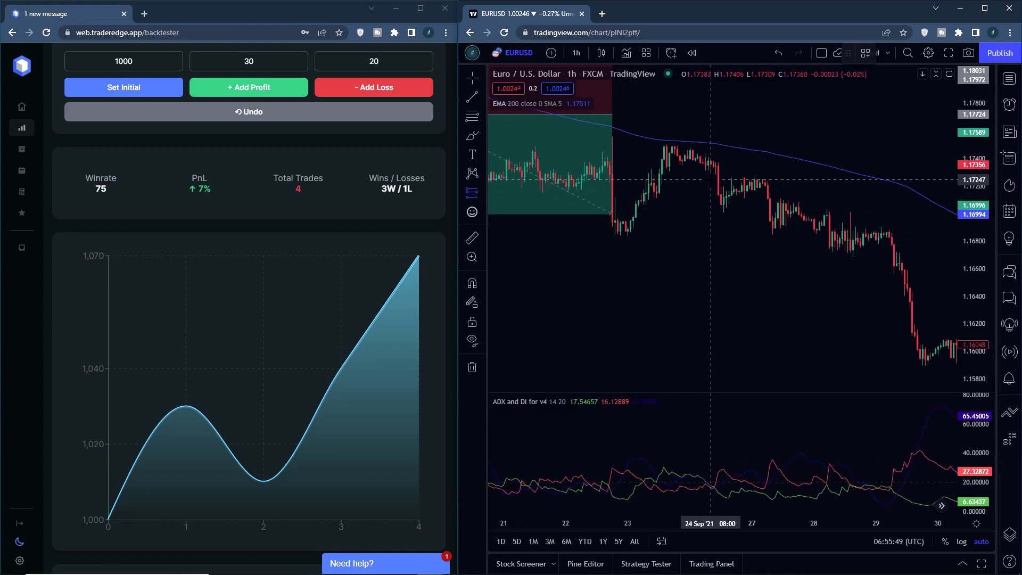
pyautogui.click(715, 174)
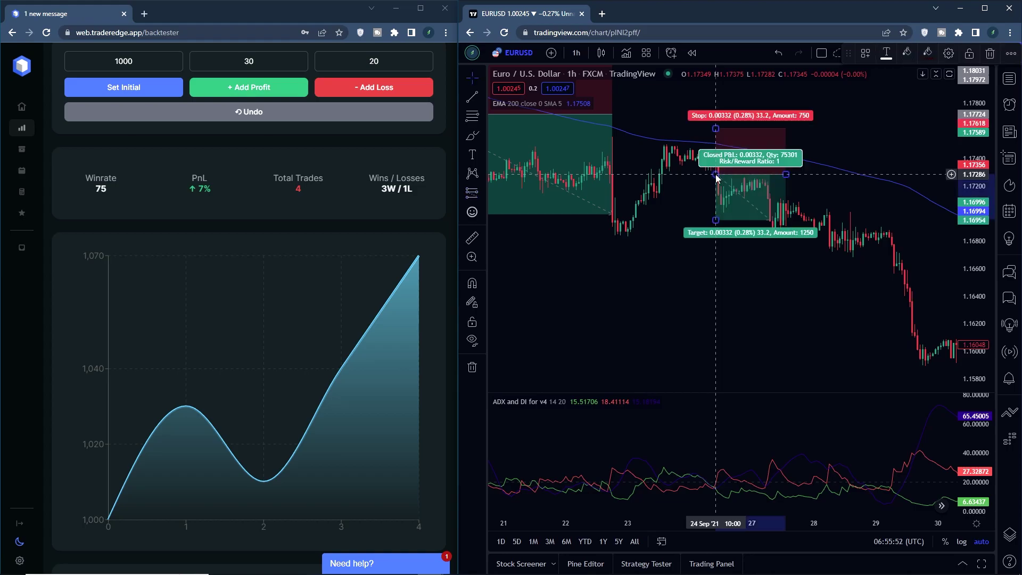
pyautogui.moveTo(717, 129); pyautogui.dragTo(716, 143)
pyautogui.moveTo(716, 219); pyautogui.dragTo(715, 223)
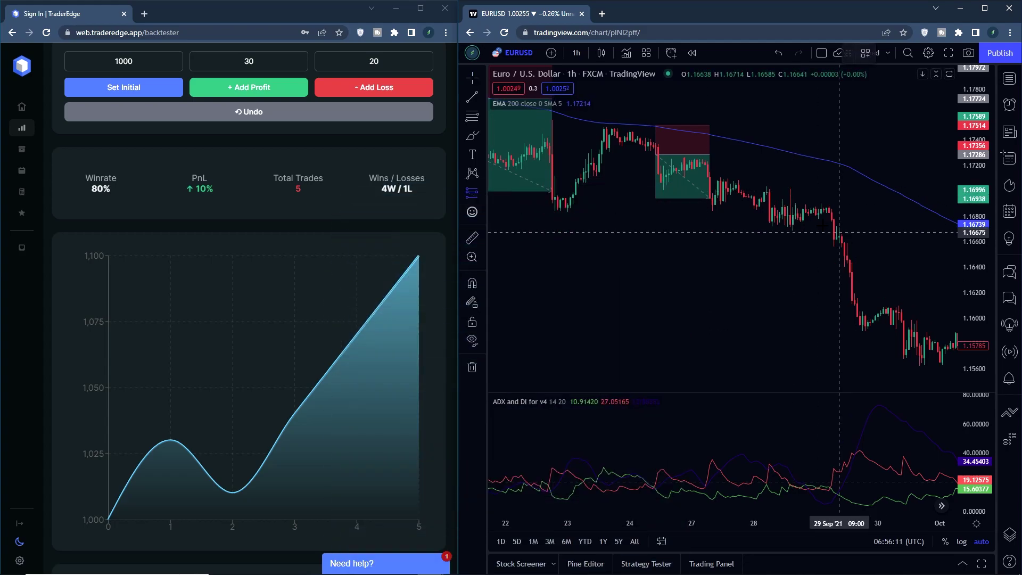
# Place a short position at 1.16821 on 28 Sep '21 16:00, stop 1.17260, target about 1.16168, ending its box where price reaches the target.
pyautogui.click(795, 214)
pyautogui.moveTo(795, 165); pyautogui.dragTo(796, 158)
pyautogui.moveTo(795, 271); pyautogui.dragTo(793, 296)
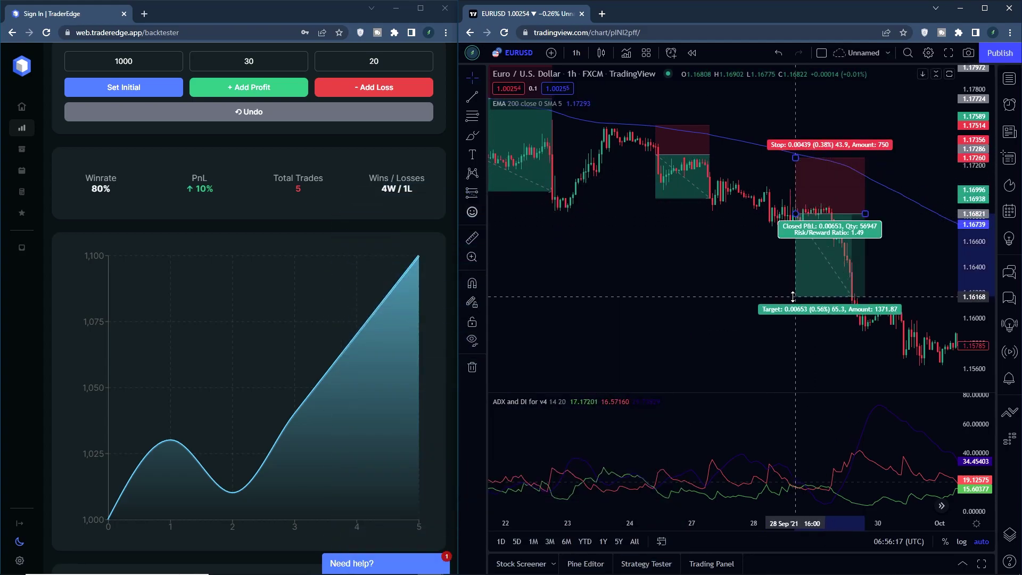
pyautogui.moveTo(864, 213); pyautogui.dragTo(845, 213)
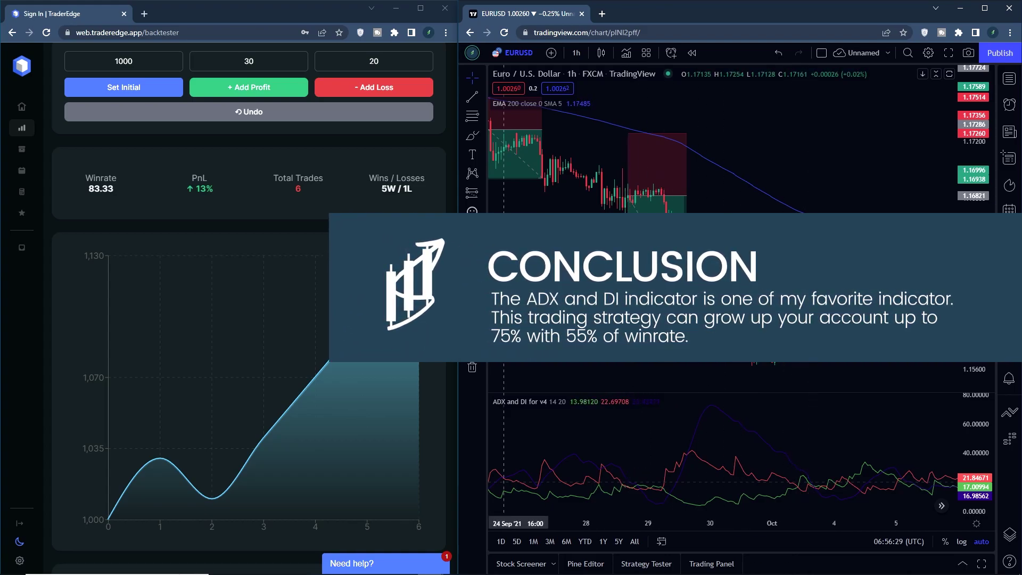
# Place a short position on the chart at 1 Oct '21 16:00.
pyautogui.click(478, 192)
pyautogui.click(494, 212)
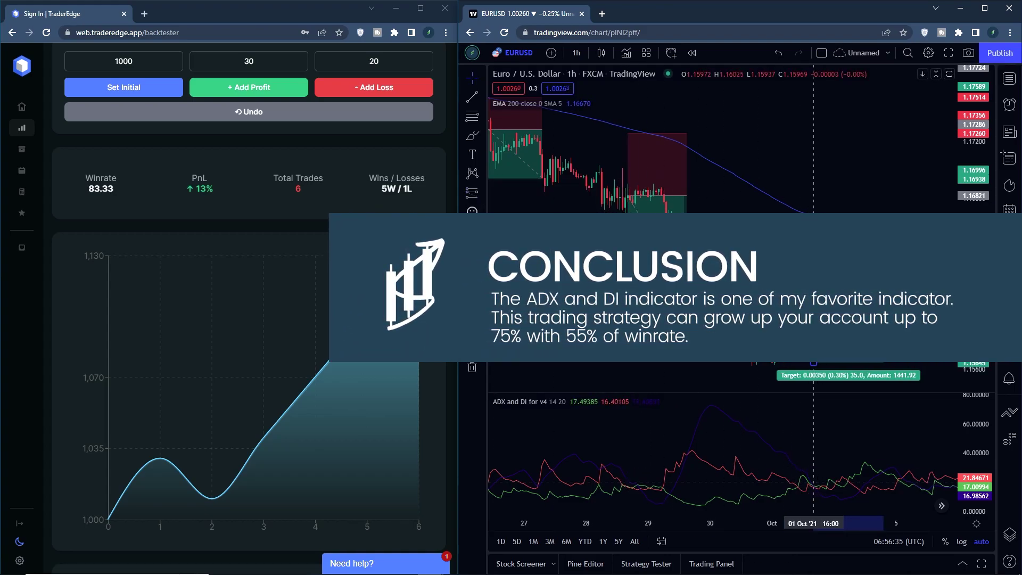